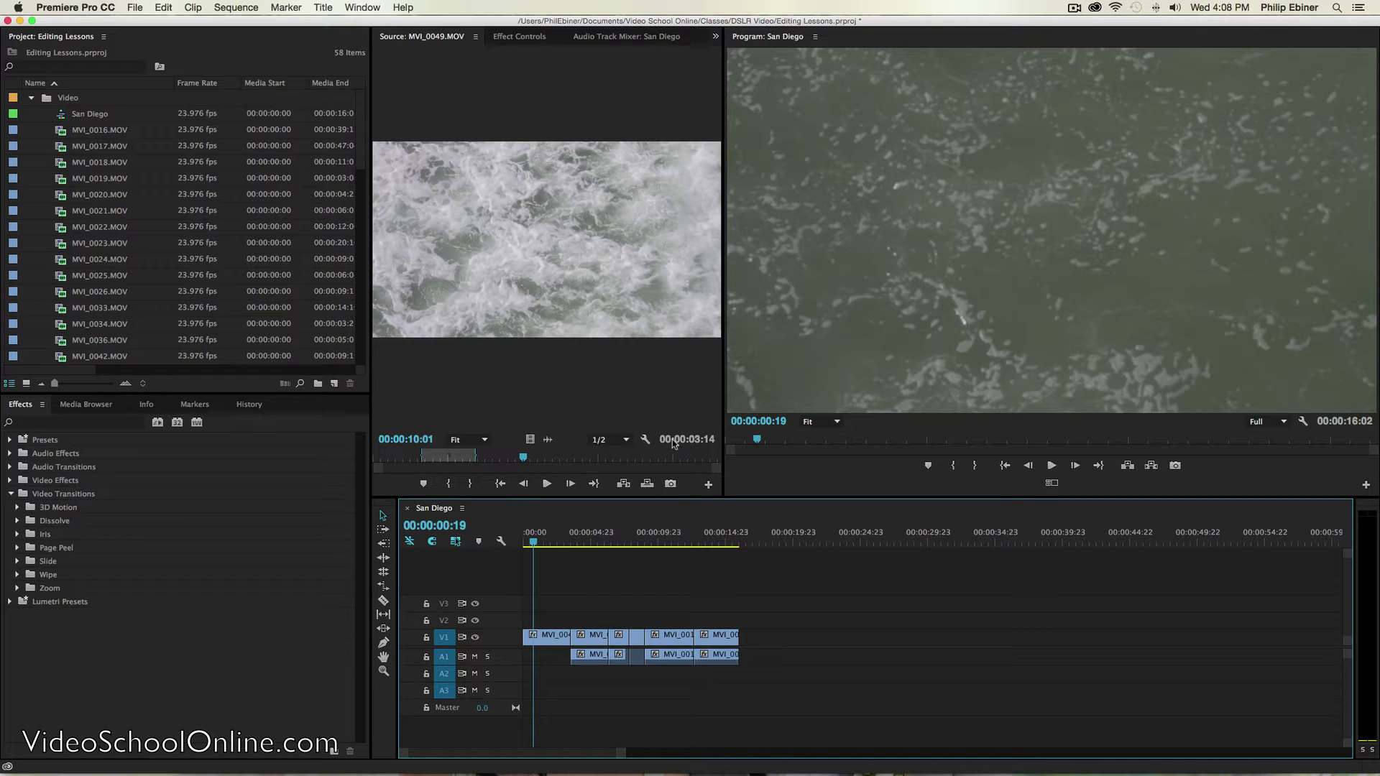
Create a new title from the New Item menu and name it 'Intro Title'.
click(334, 384)
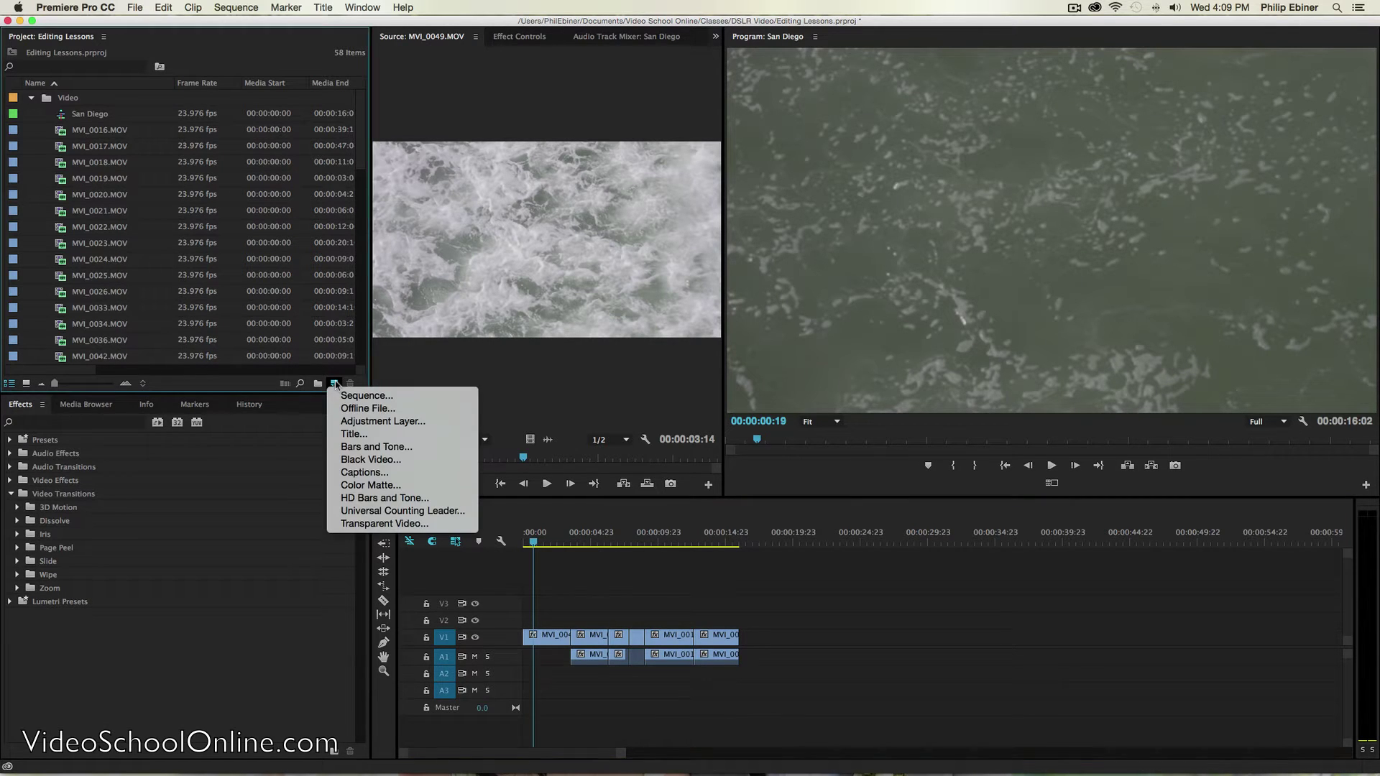
click(353, 435)
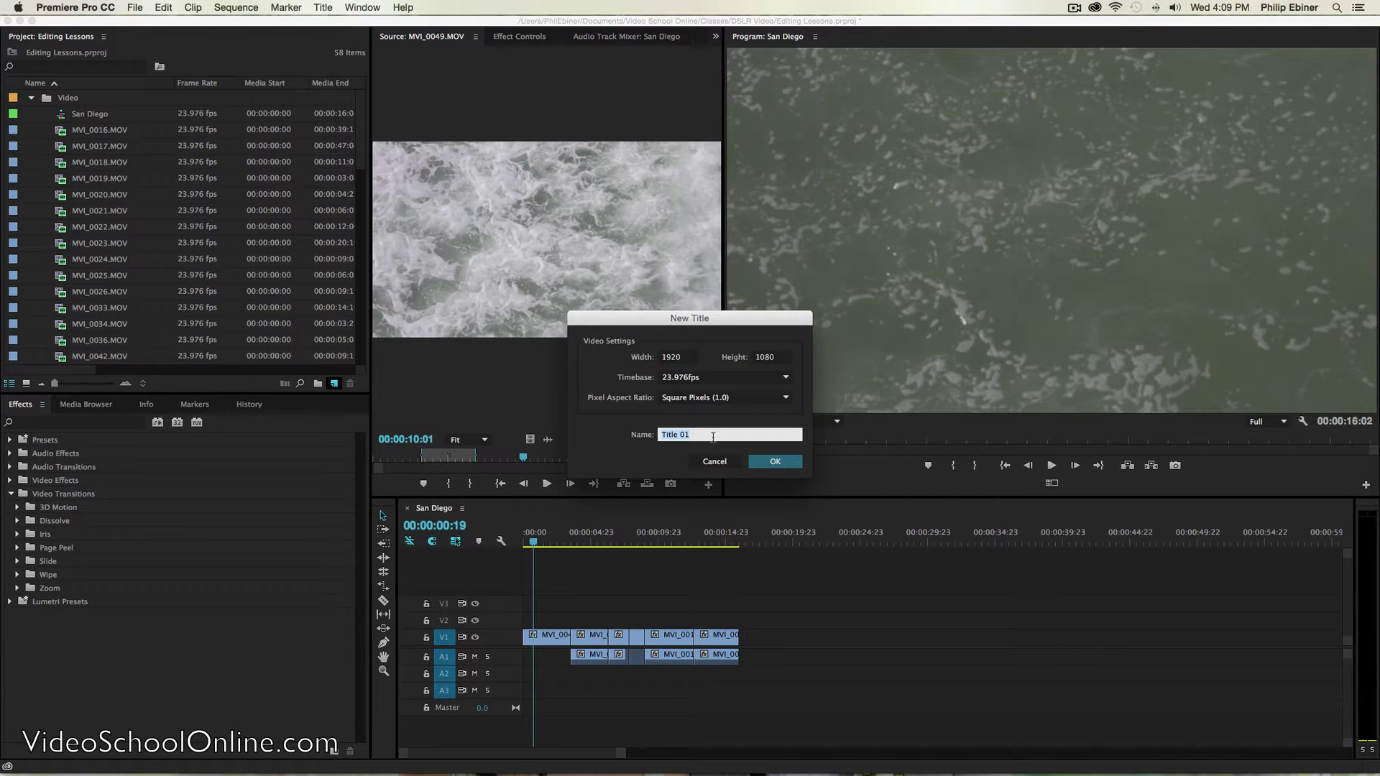
key(BackSpace)
text(Intro Title)
key(Return)
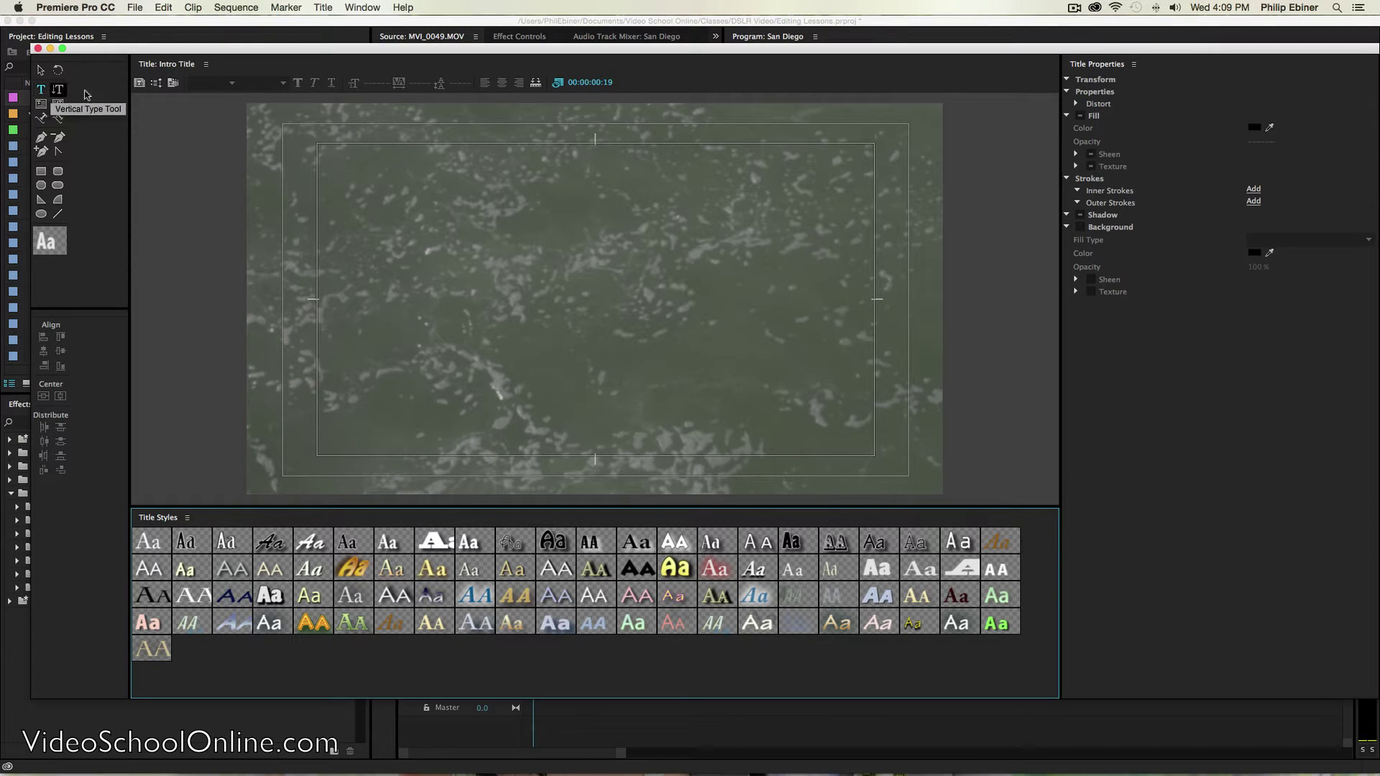
Place a text insertion point and show the surf frame at 00:00:02:12 behind the title.
click(432, 231)
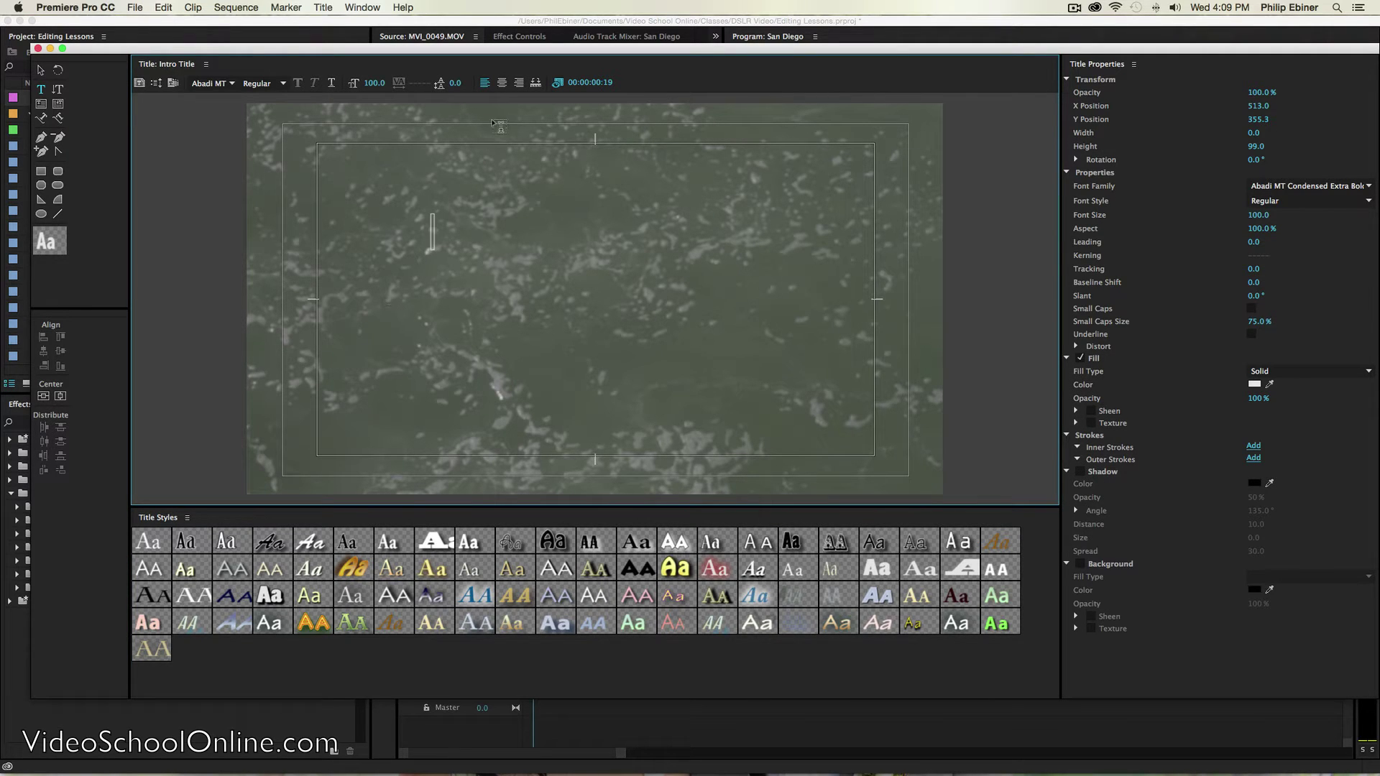
drag(463, 53, 1293, 125)
click(587, 542)
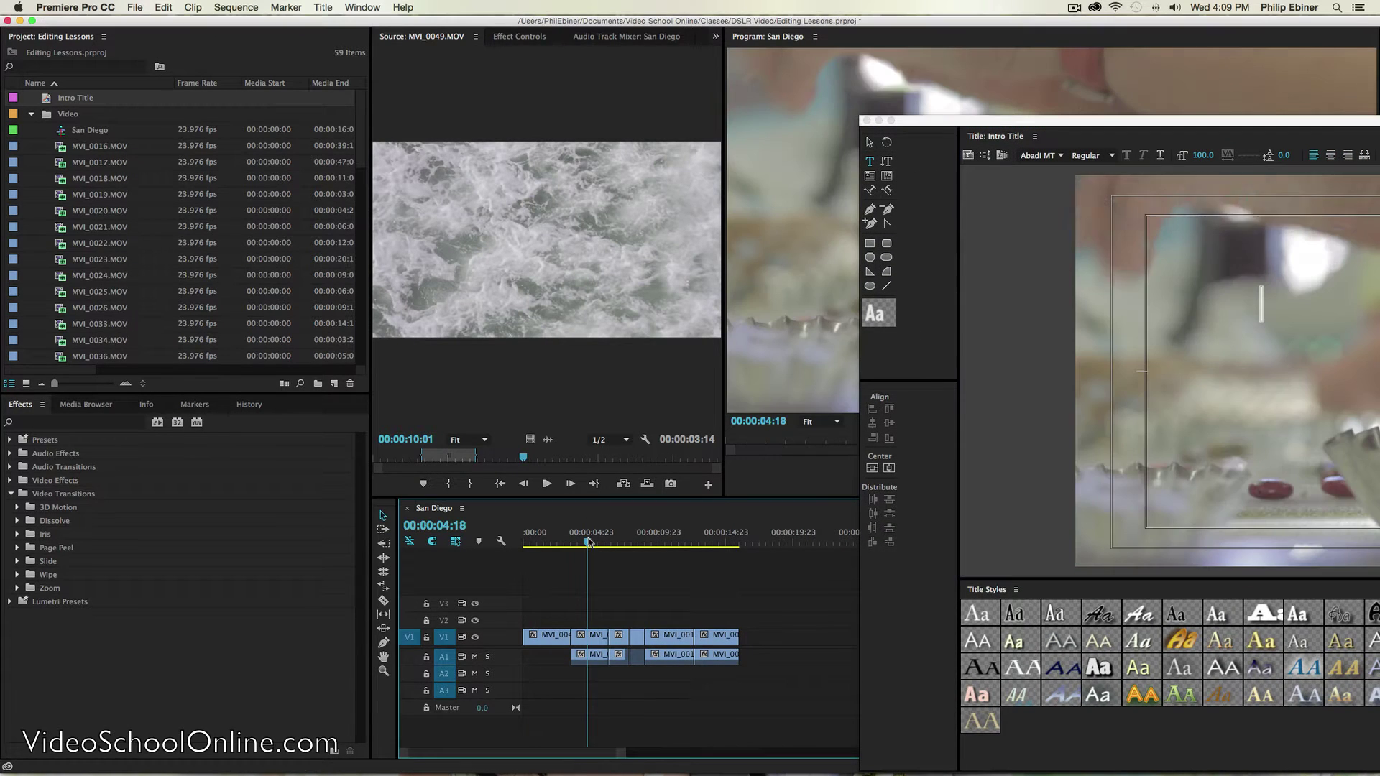
double_click(1026, 125)
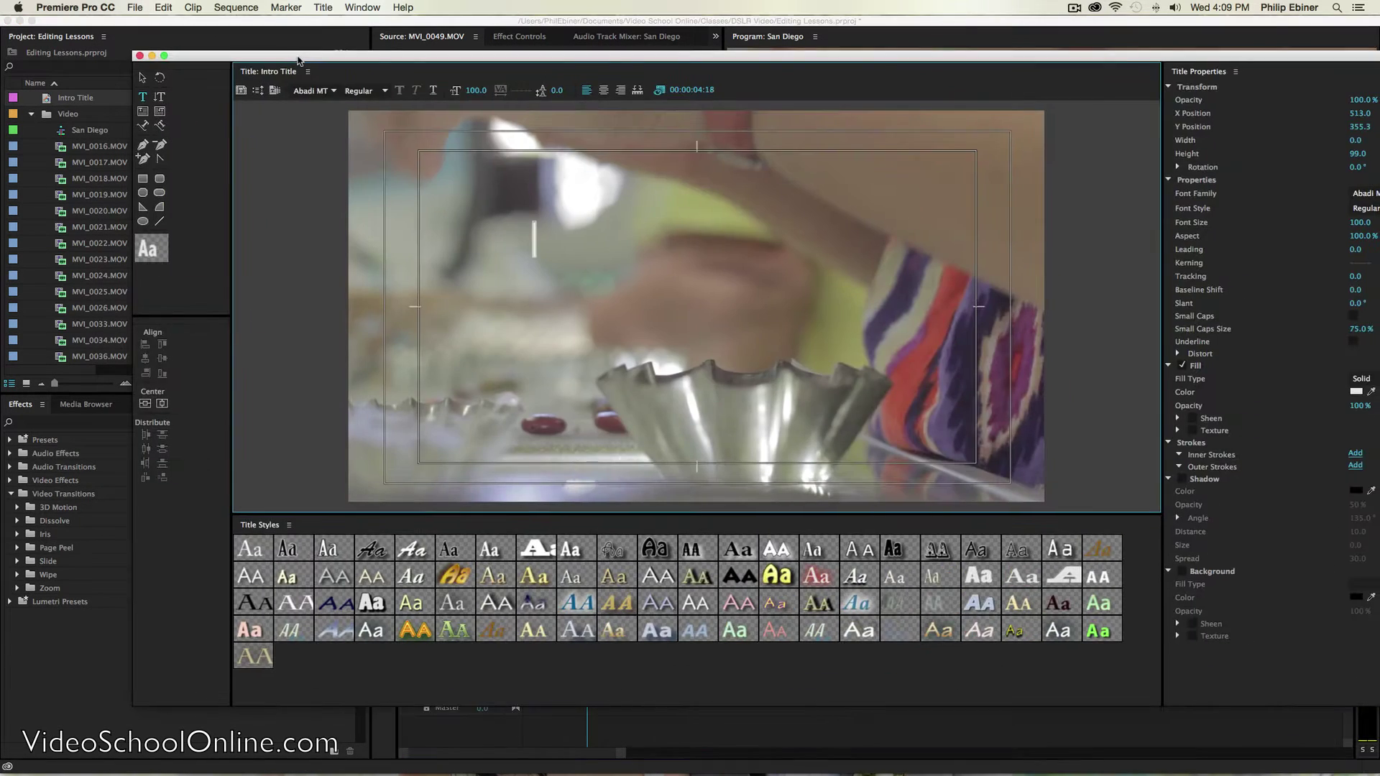
double_click(1027, 30)
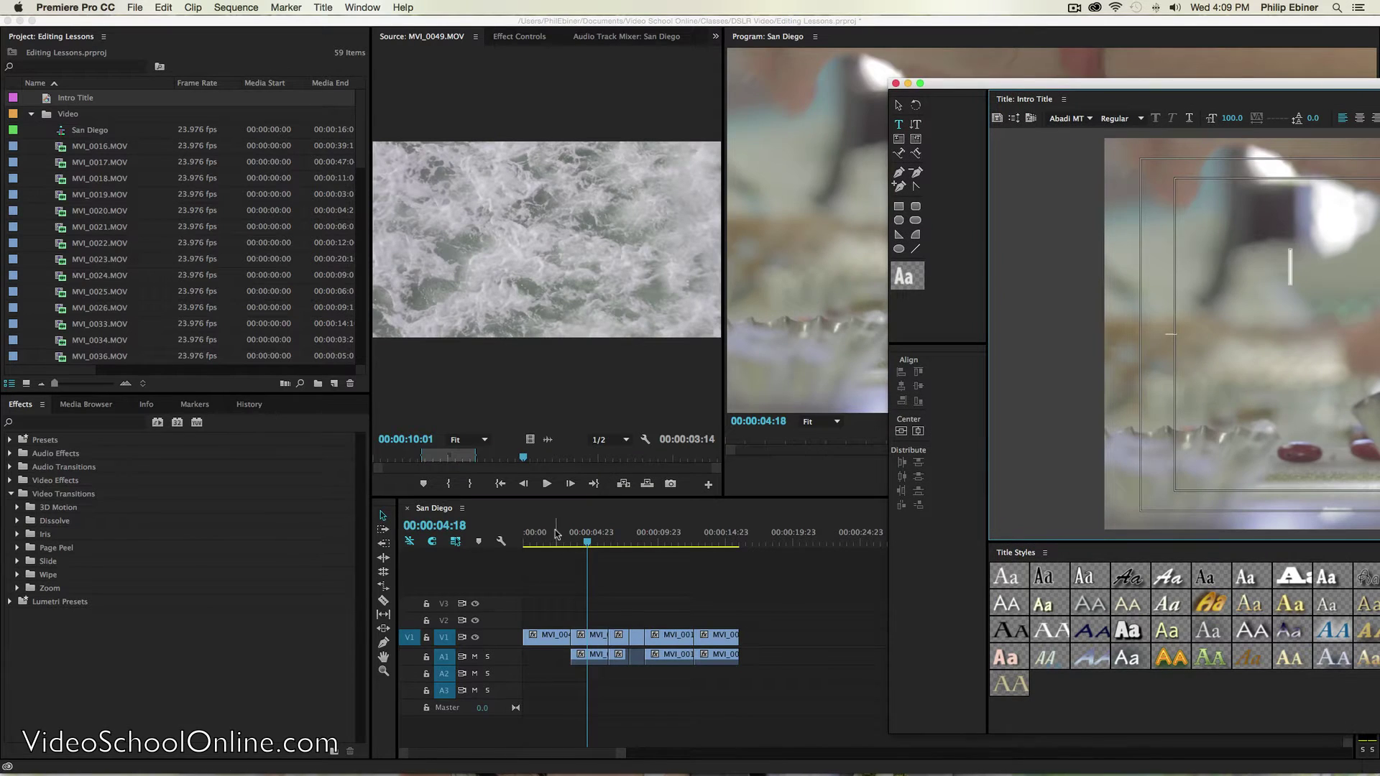
mouse_move(559, 542)
mouse_down()
mouse_move(524, 543)
mouse_move(559, 544)
mouse_up()
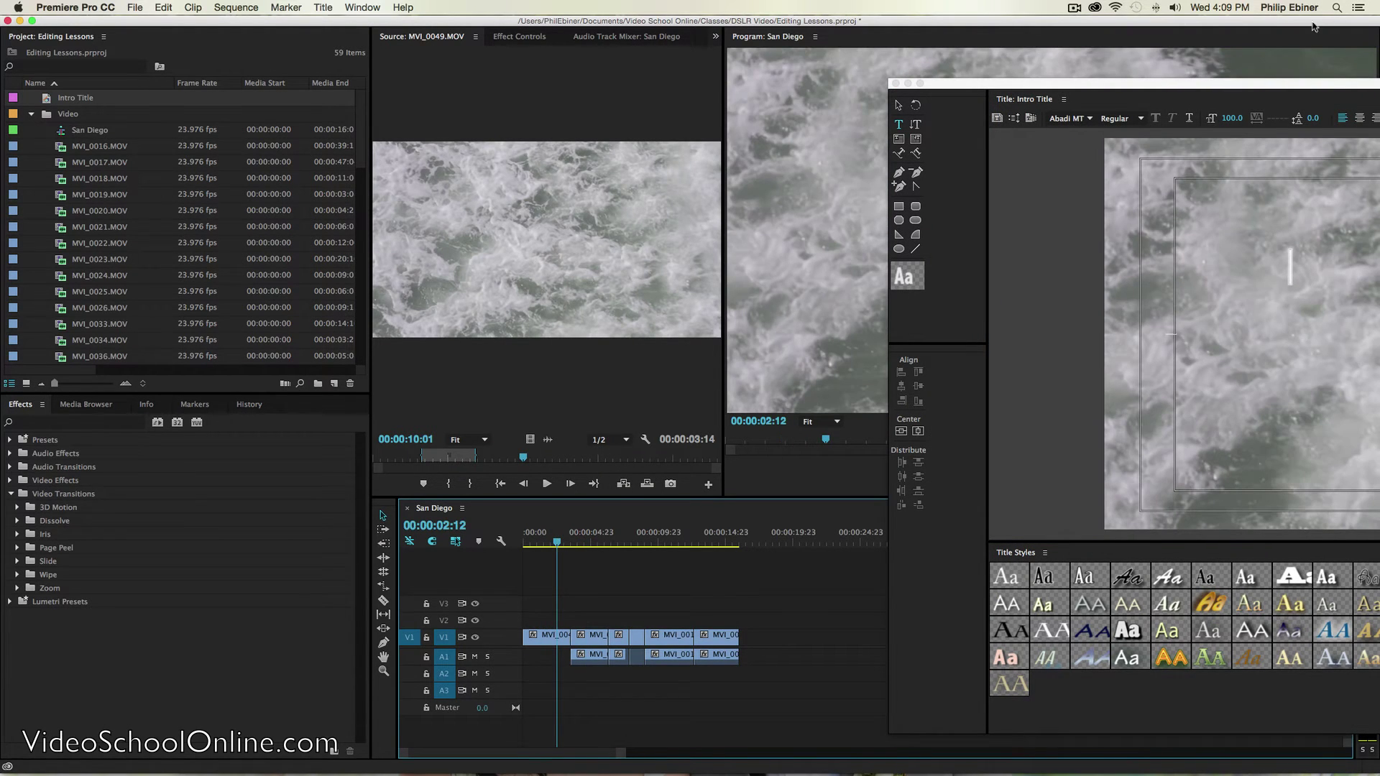
drag(1245, 88, 391, 63)
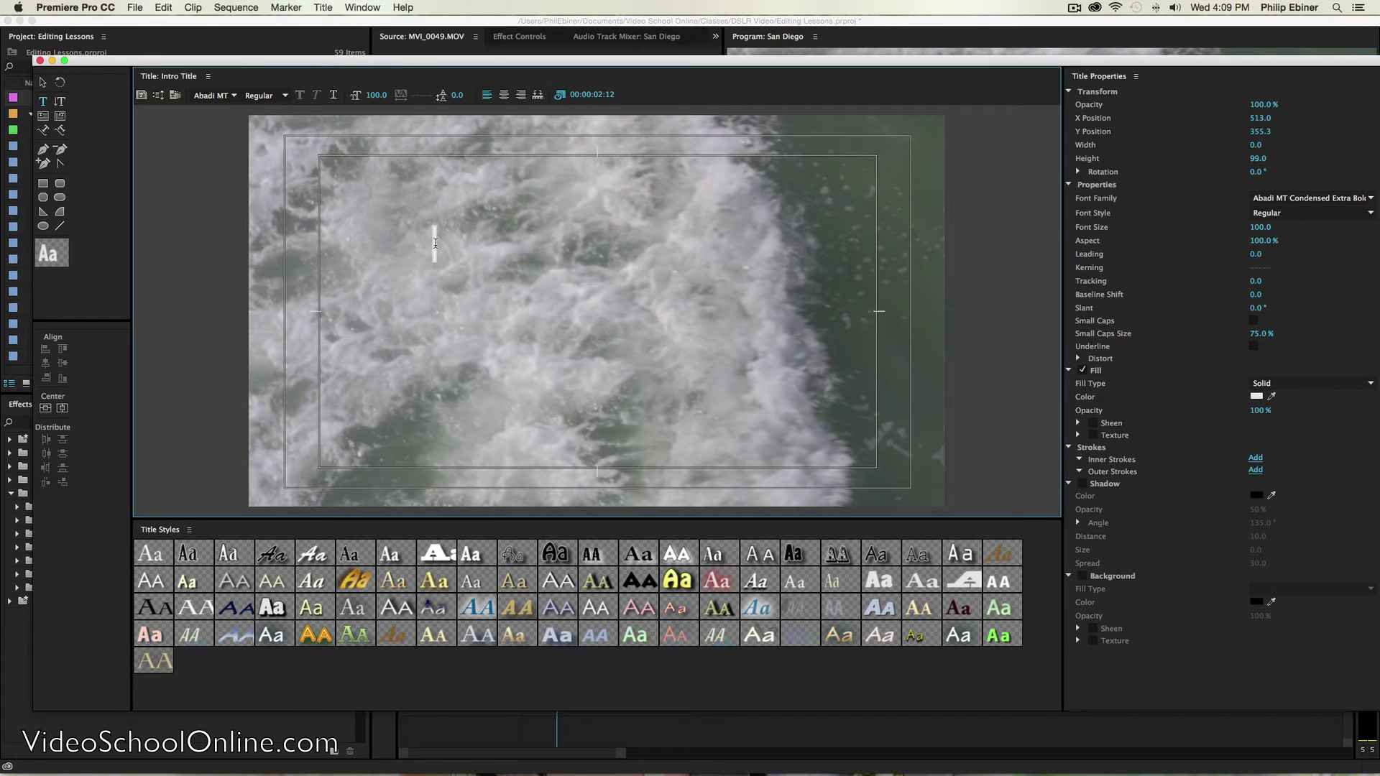
Type 'San Diego Surfin'' in Apple Chancery at font size 155 with leading 85.
text(San)
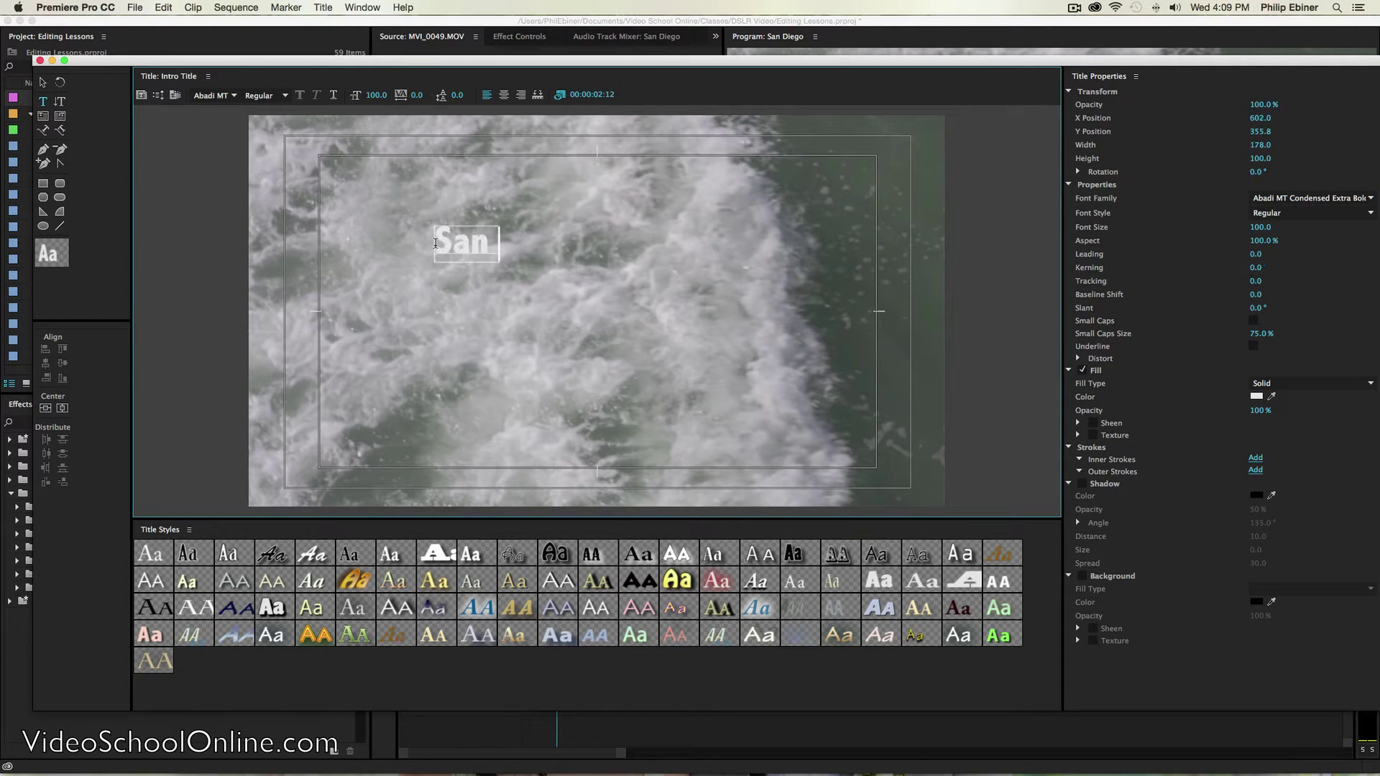
text( Diego Surfin')
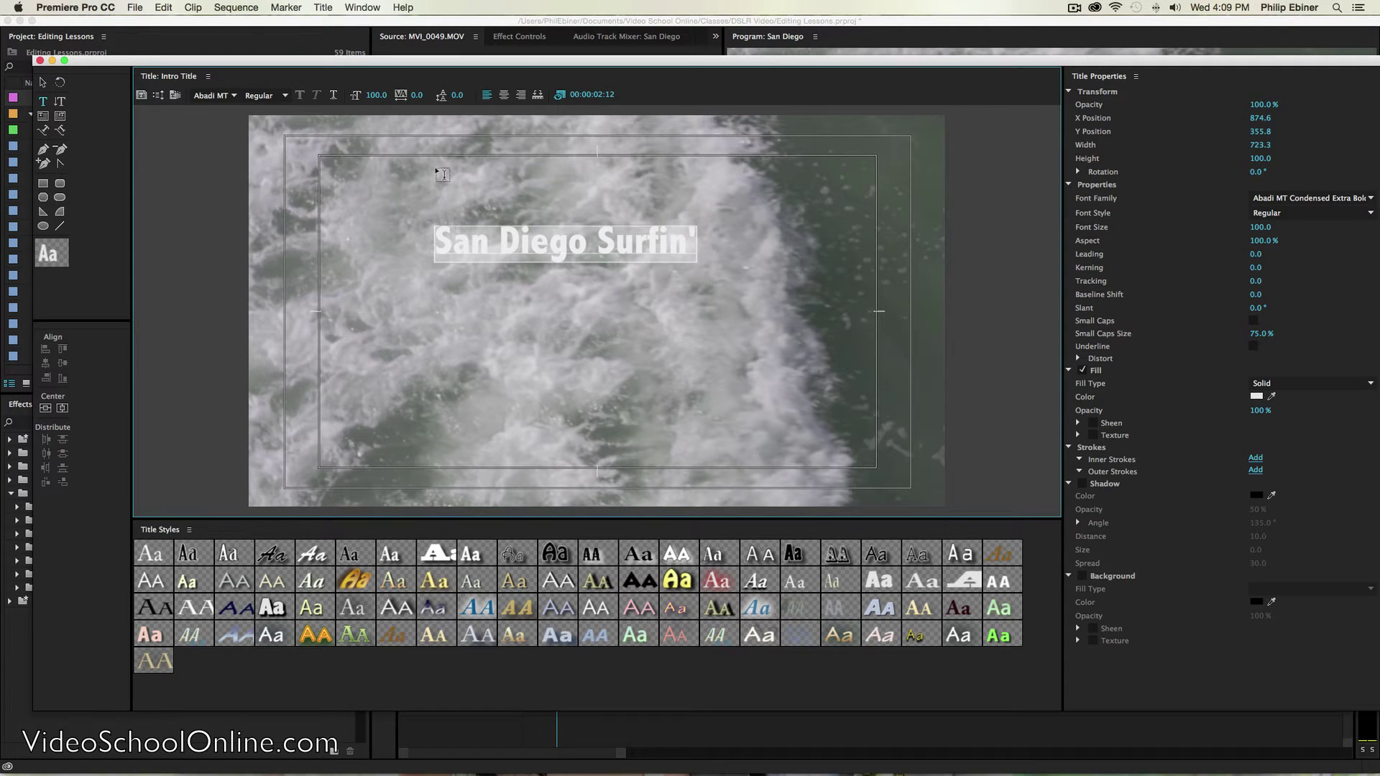
click(232, 95)
click(234, 288)
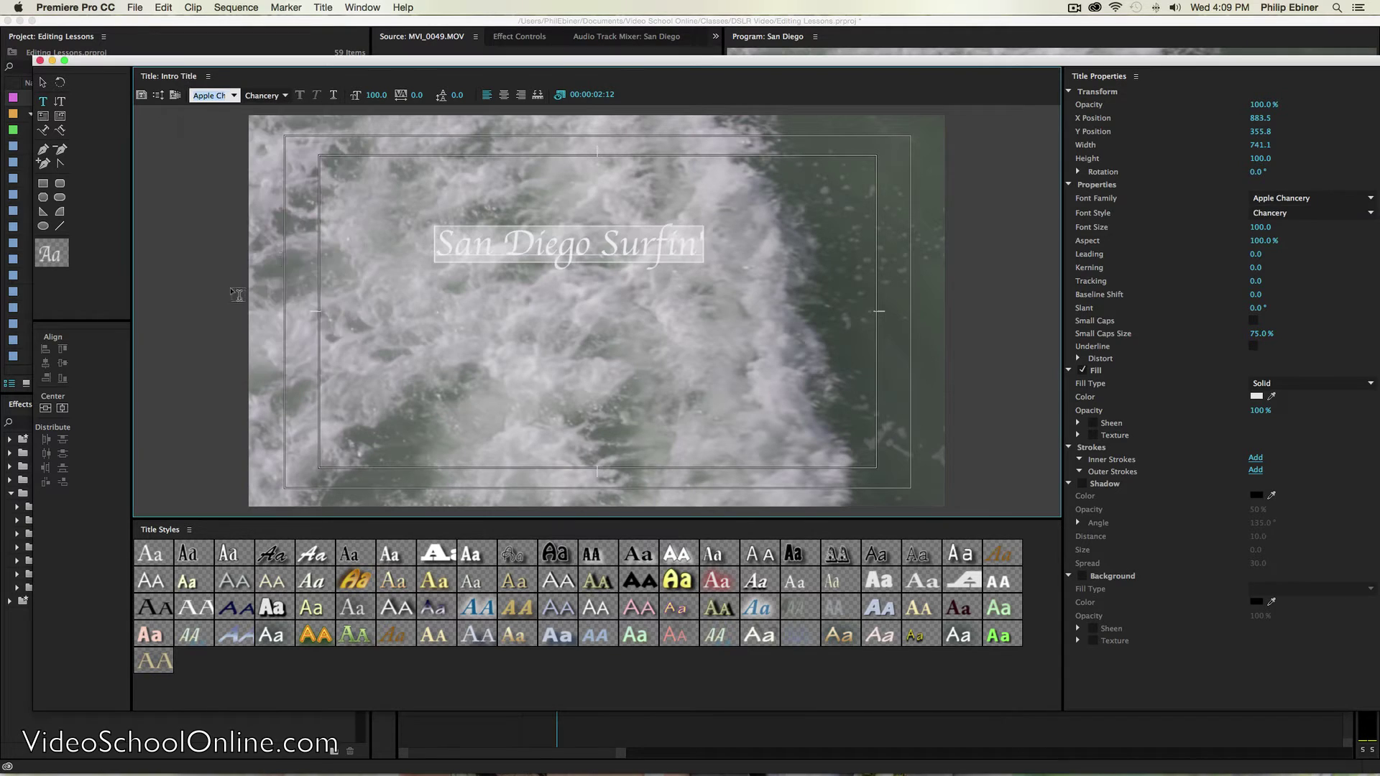
drag(372, 99, 680, 98)
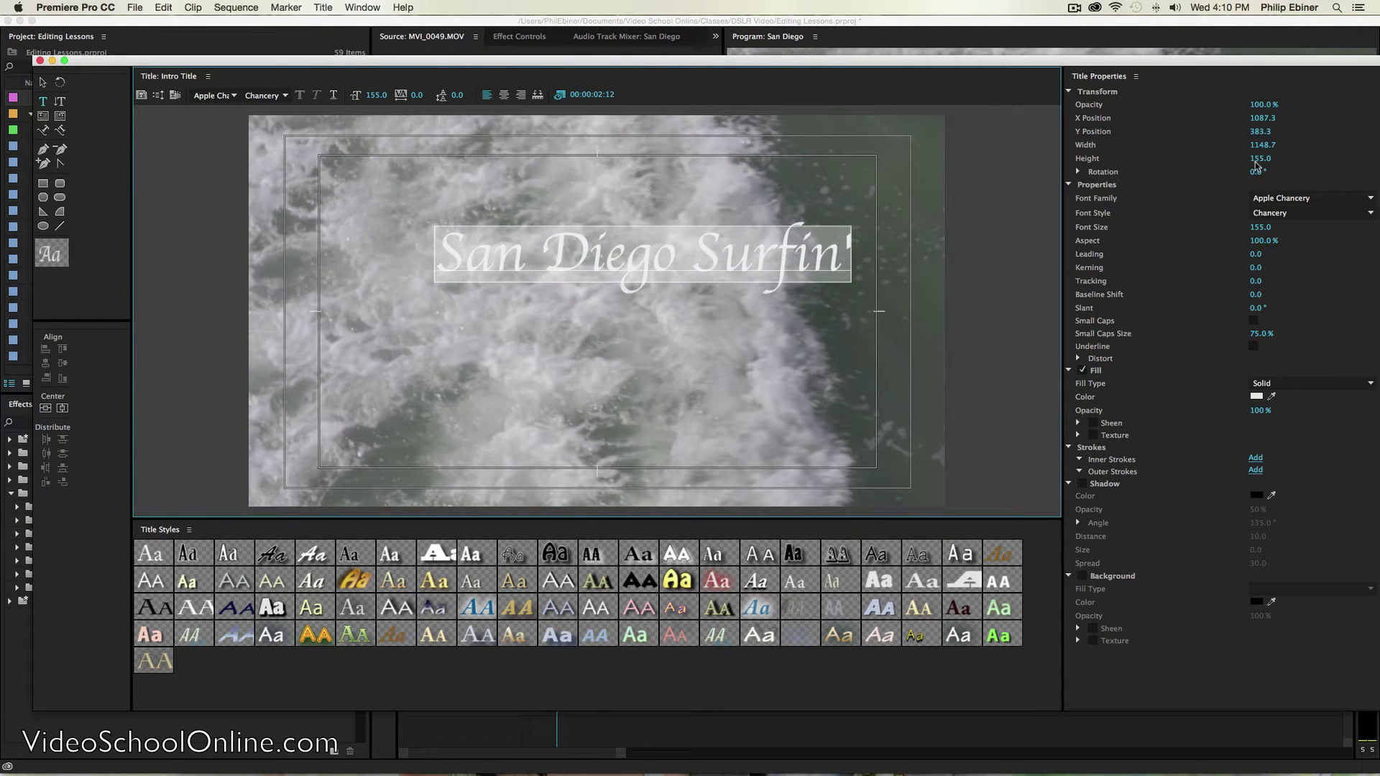
click(1255, 213)
click(1263, 243)
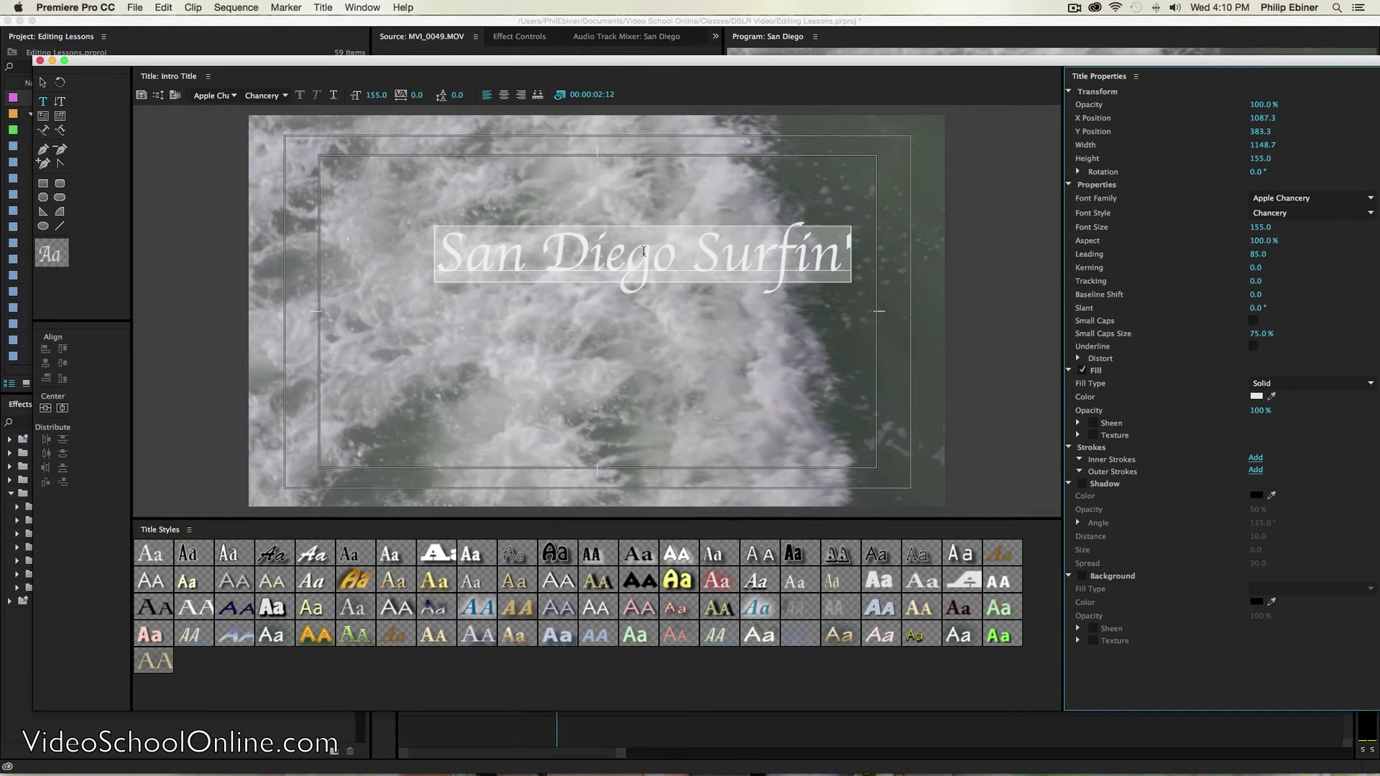
click(643, 251)
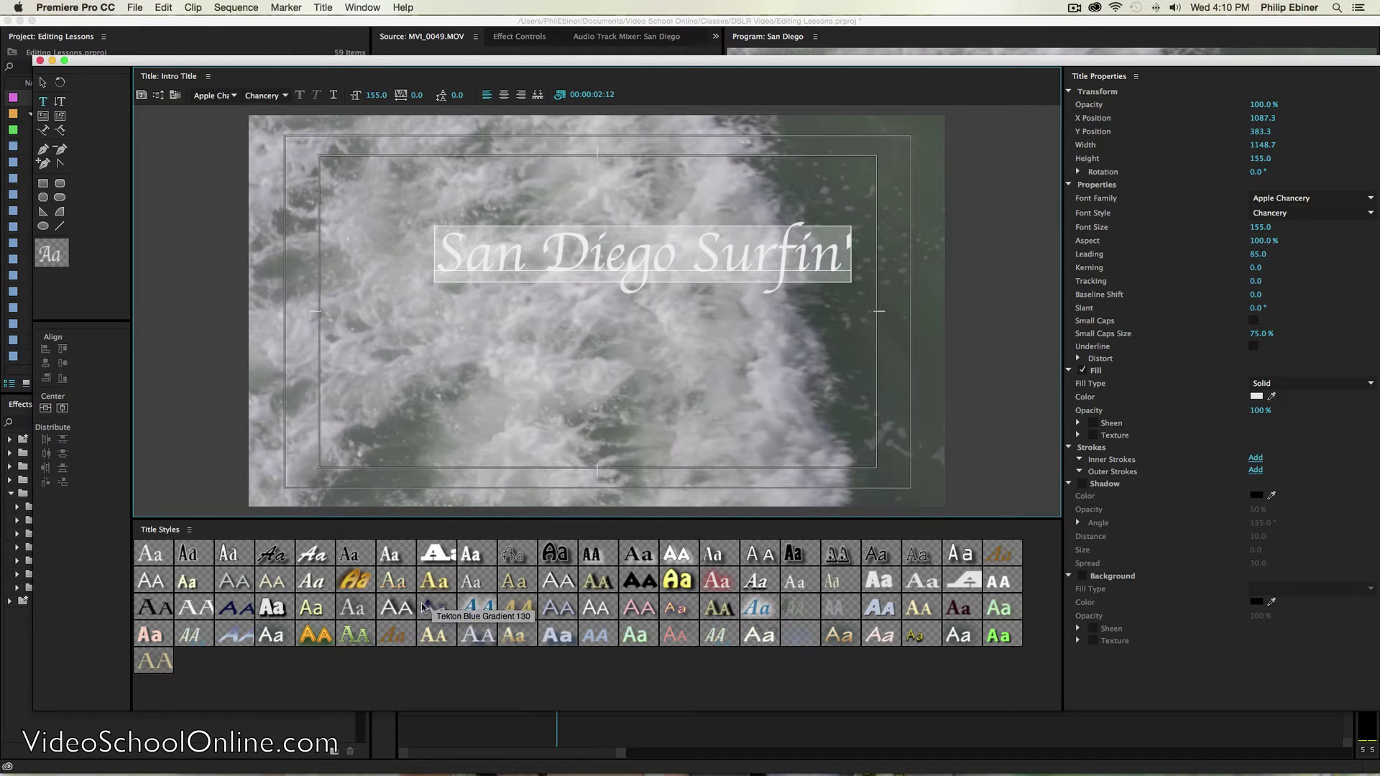
Apply the Lithos Gold Strokes 52 style and centre the title text in the frame.
click(353, 582)
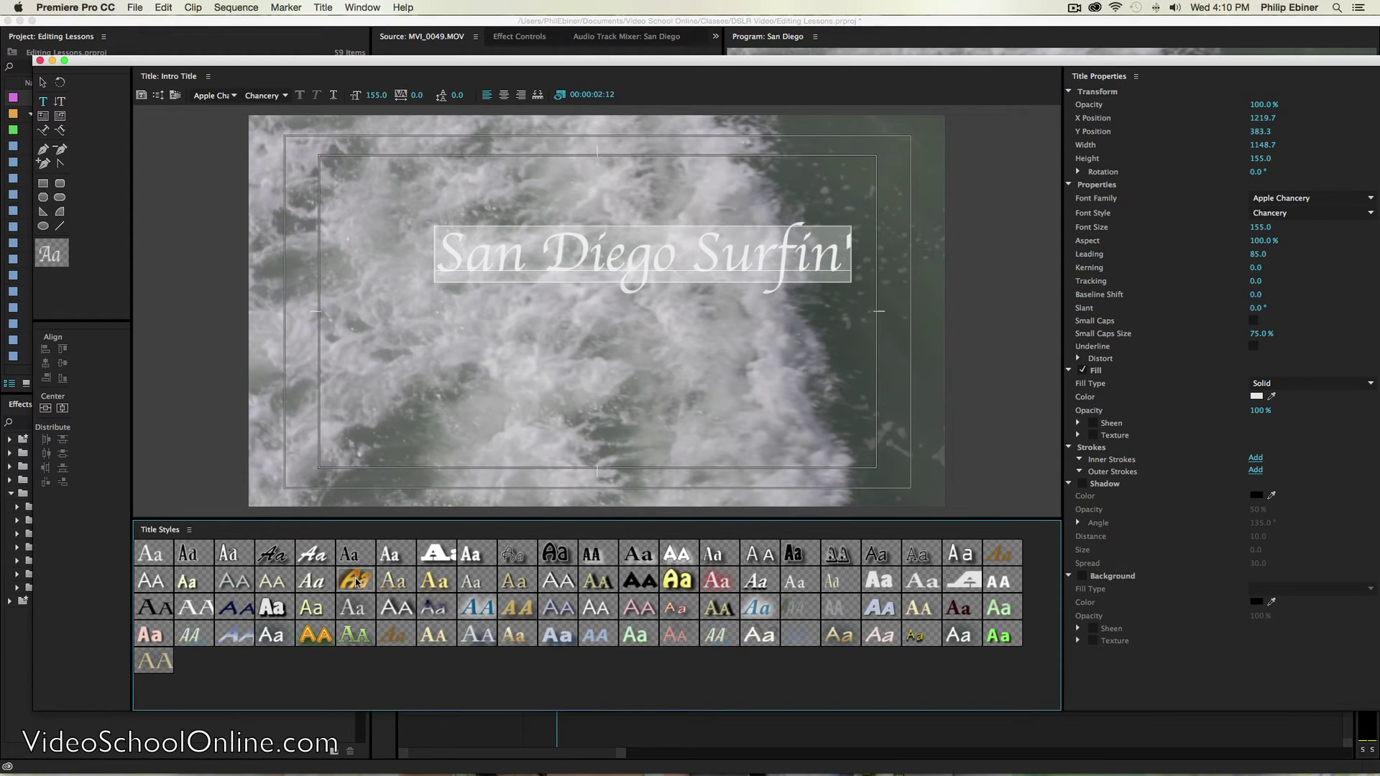
click(42, 82)
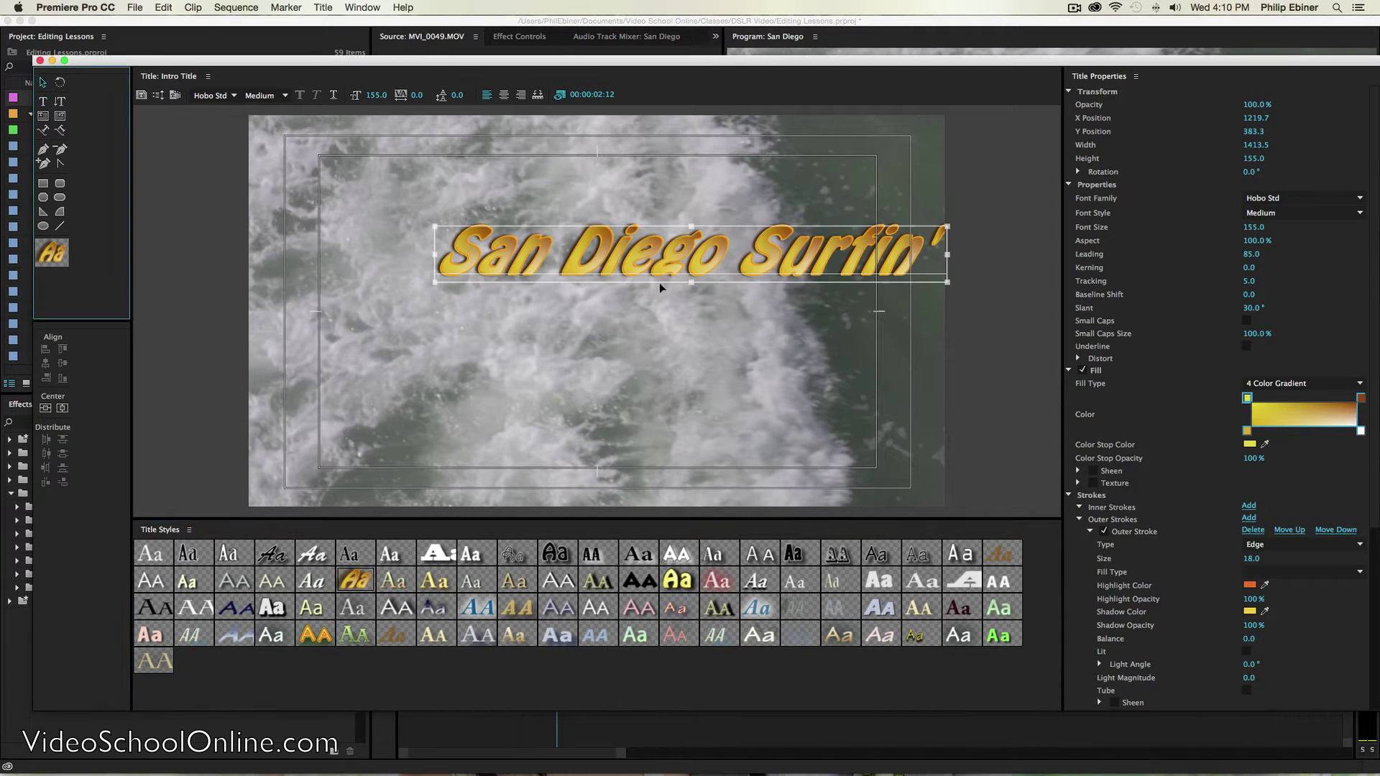
drag(747, 297, 648, 324)
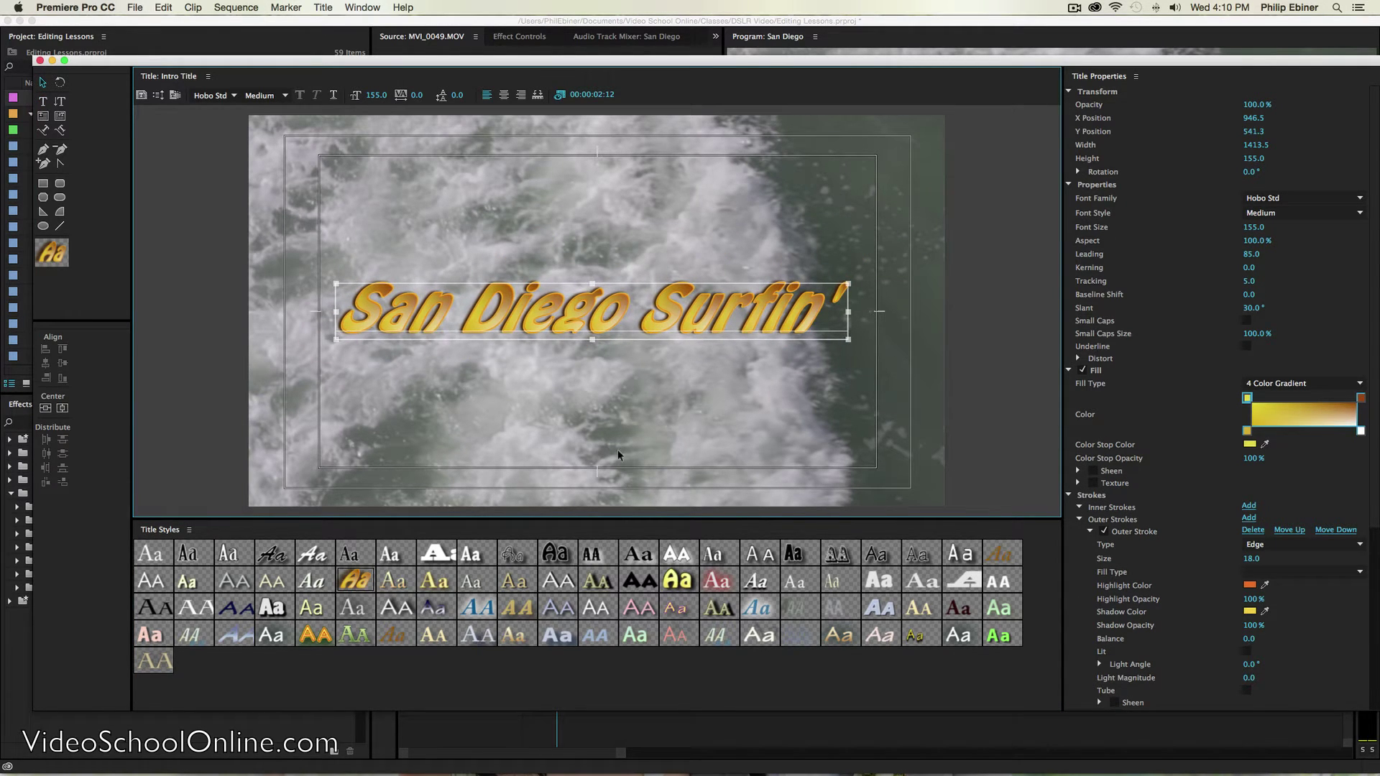
click(315, 635)
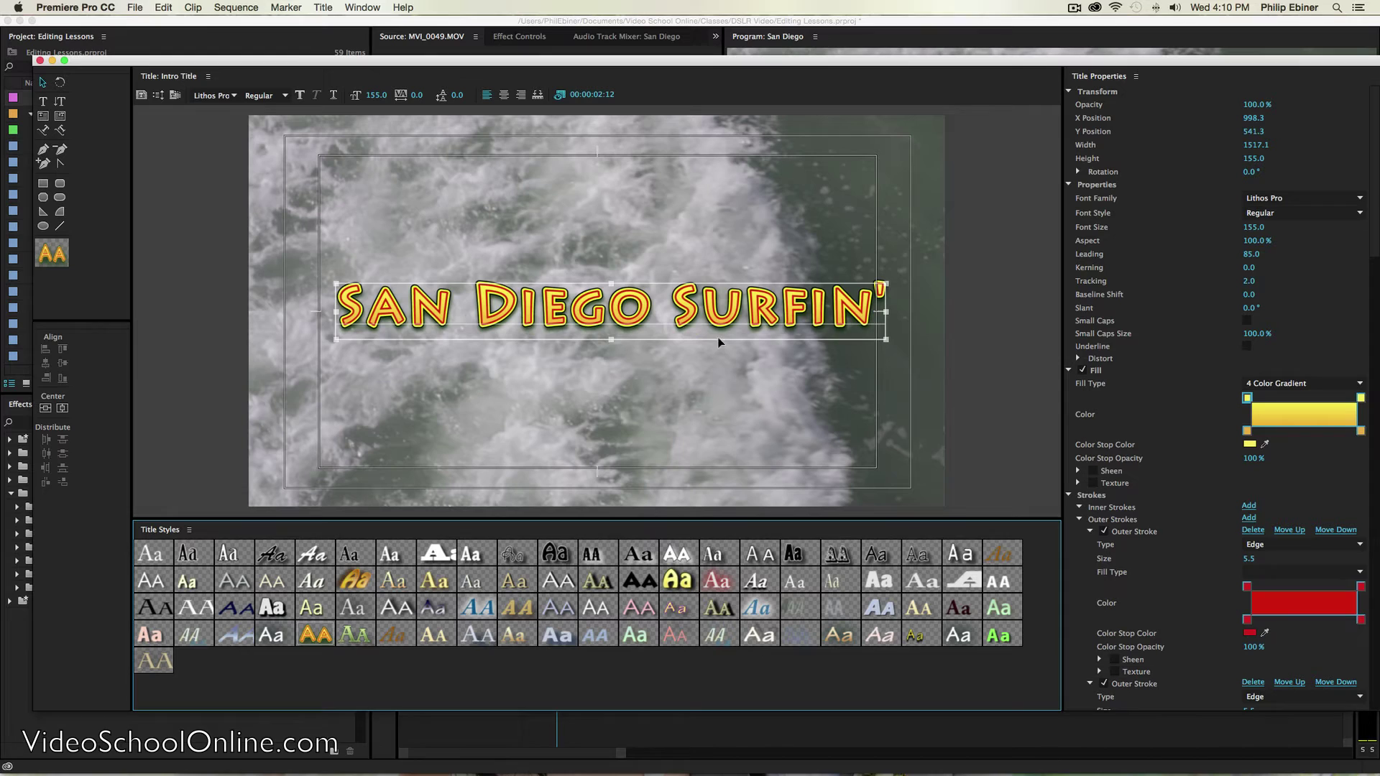
drag(731, 319, 733, 323)
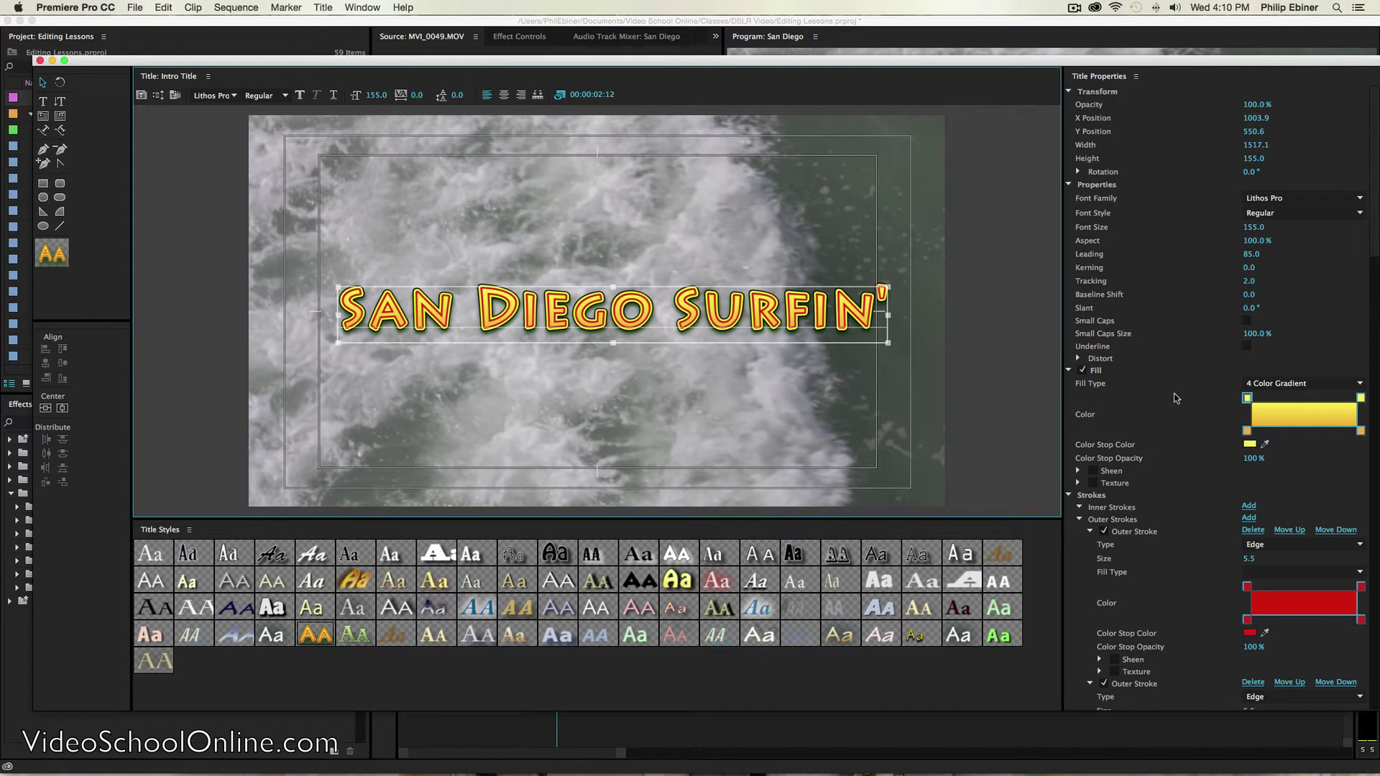
click(1083, 370)
click(1084, 370)
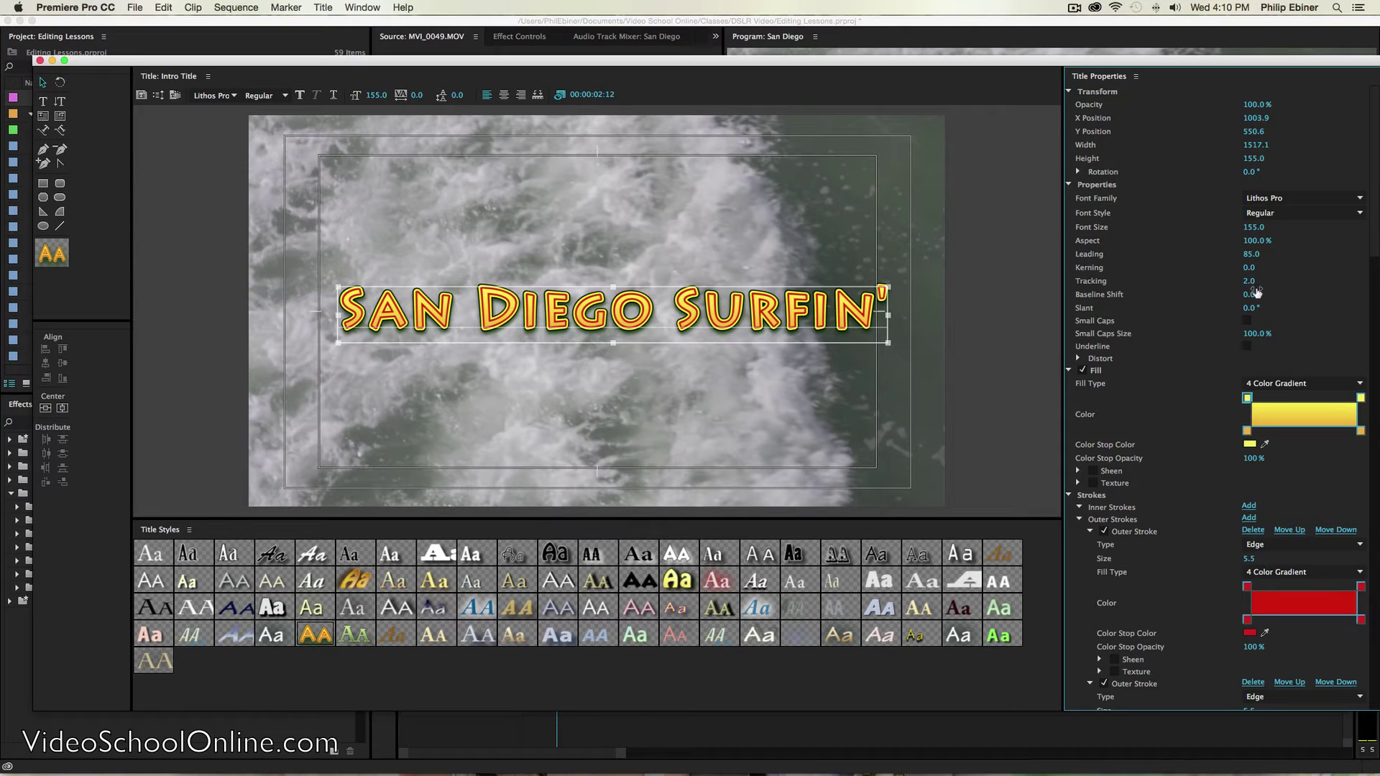
Draw a wide white rounded rectangle over the text and send it to the back.
click(552, 347)
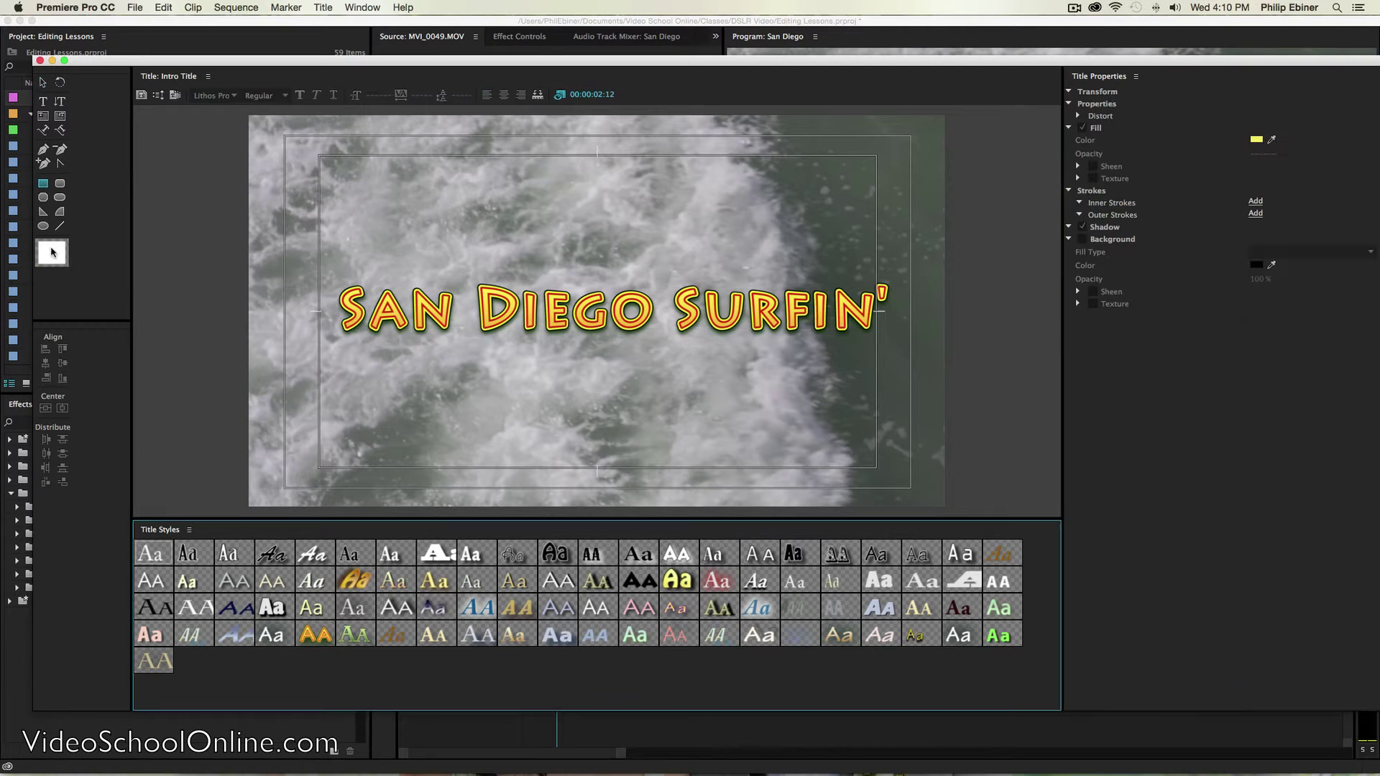
click(43, 185)
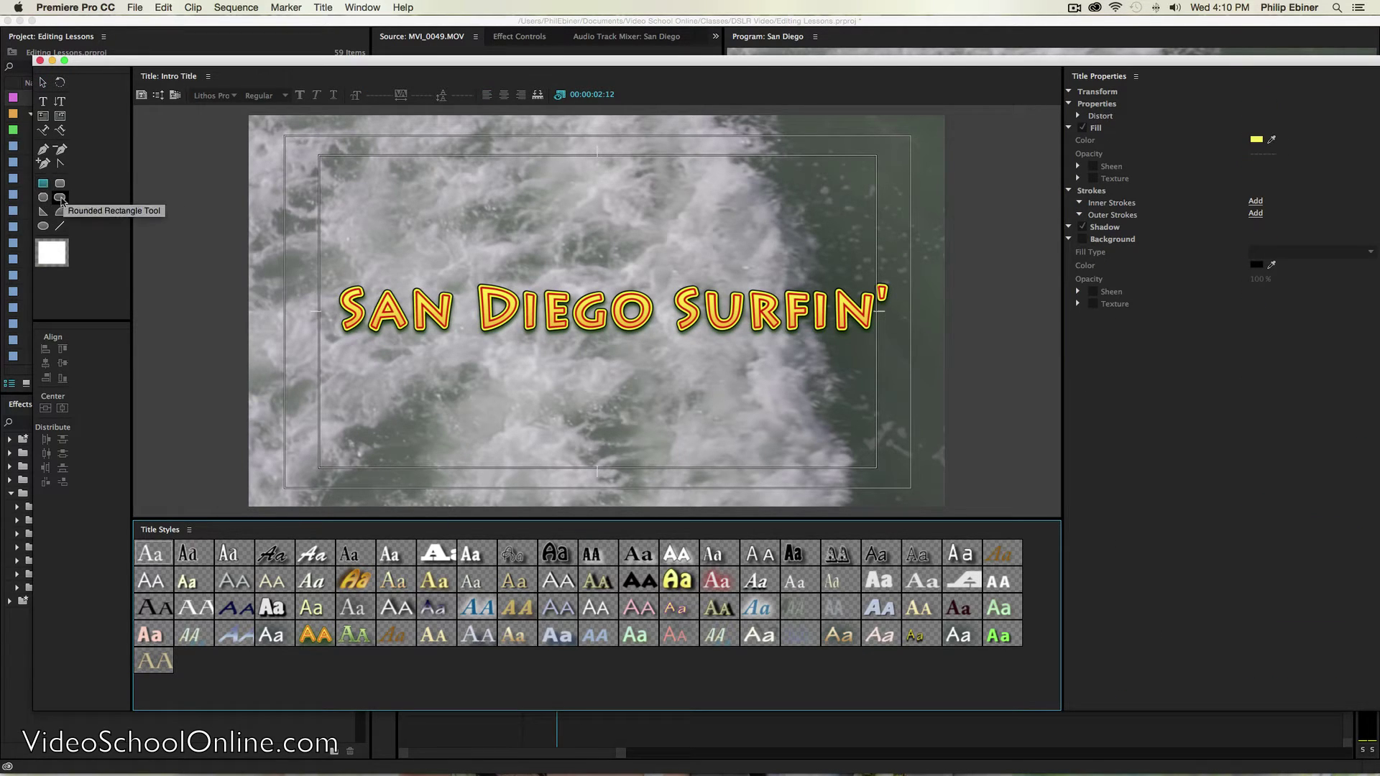
click(59, 197)
drag(318, 253, 905, 354)
right_click(658, 291)
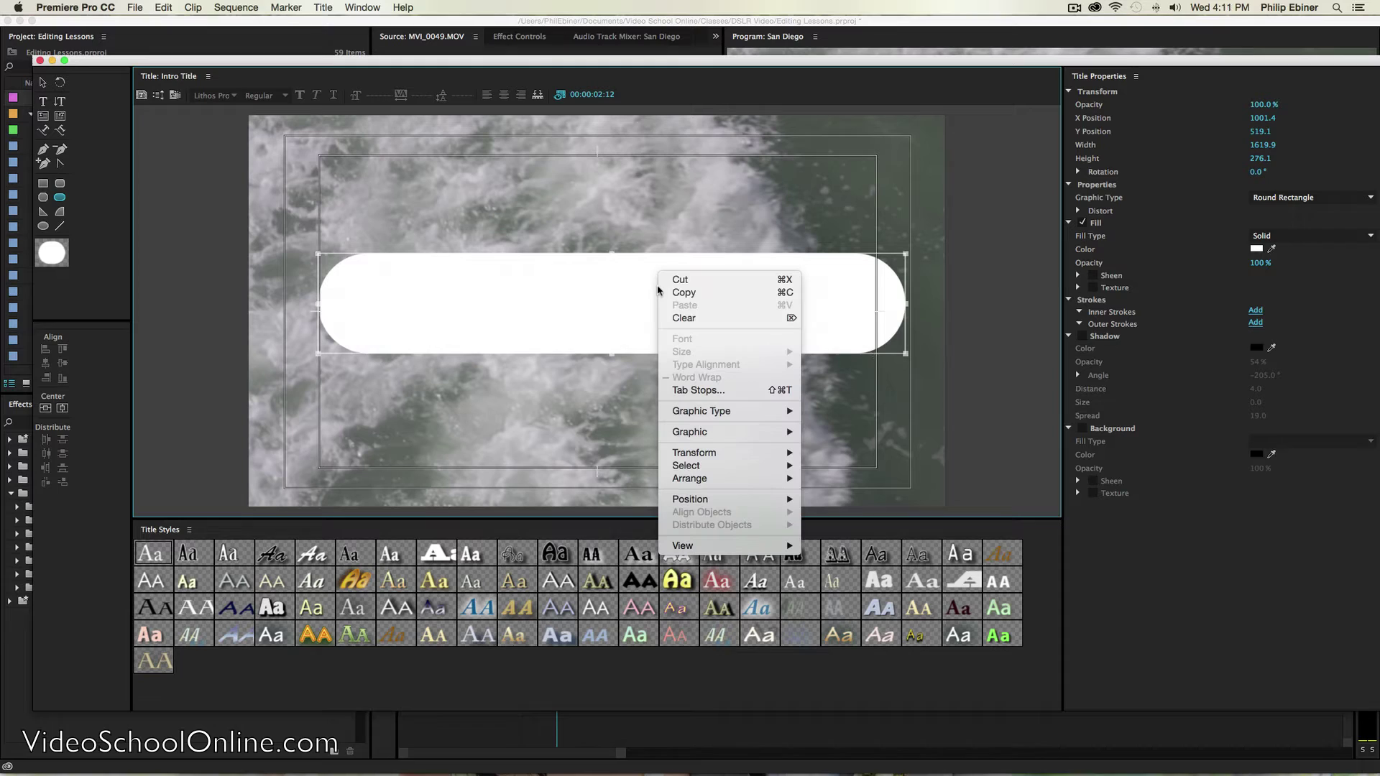
mouse_move(733, 478)
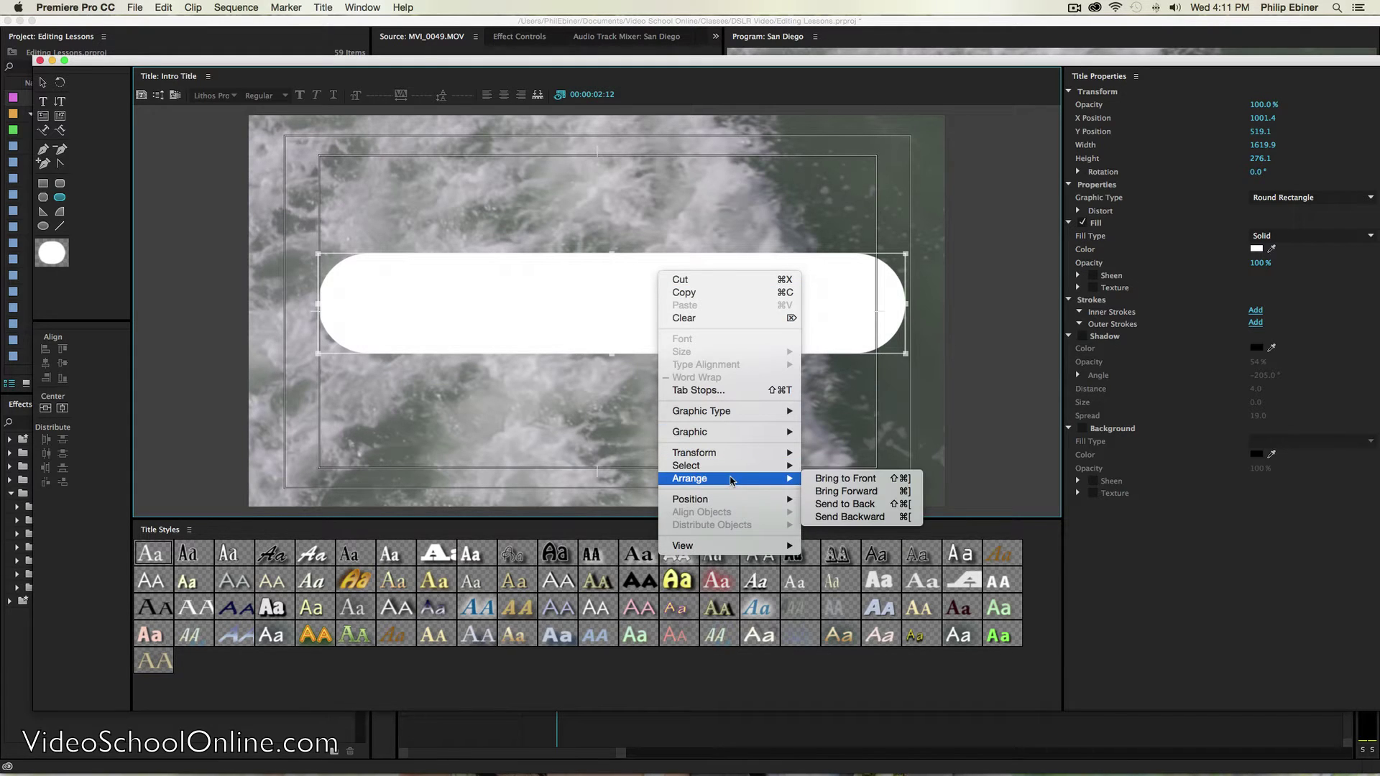
click(876, 505)
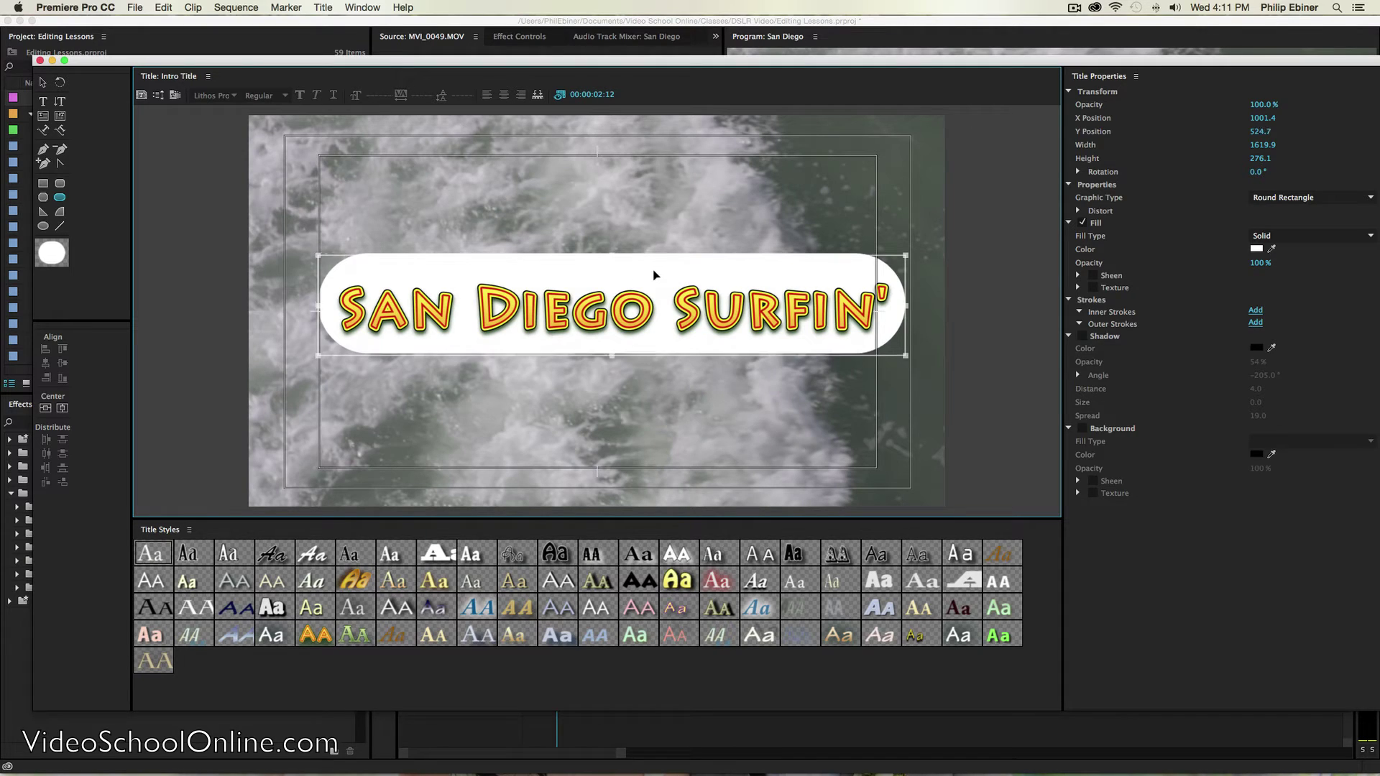
Change the banner's fill colour to medium blue 3E689F.
click(1257, 249)
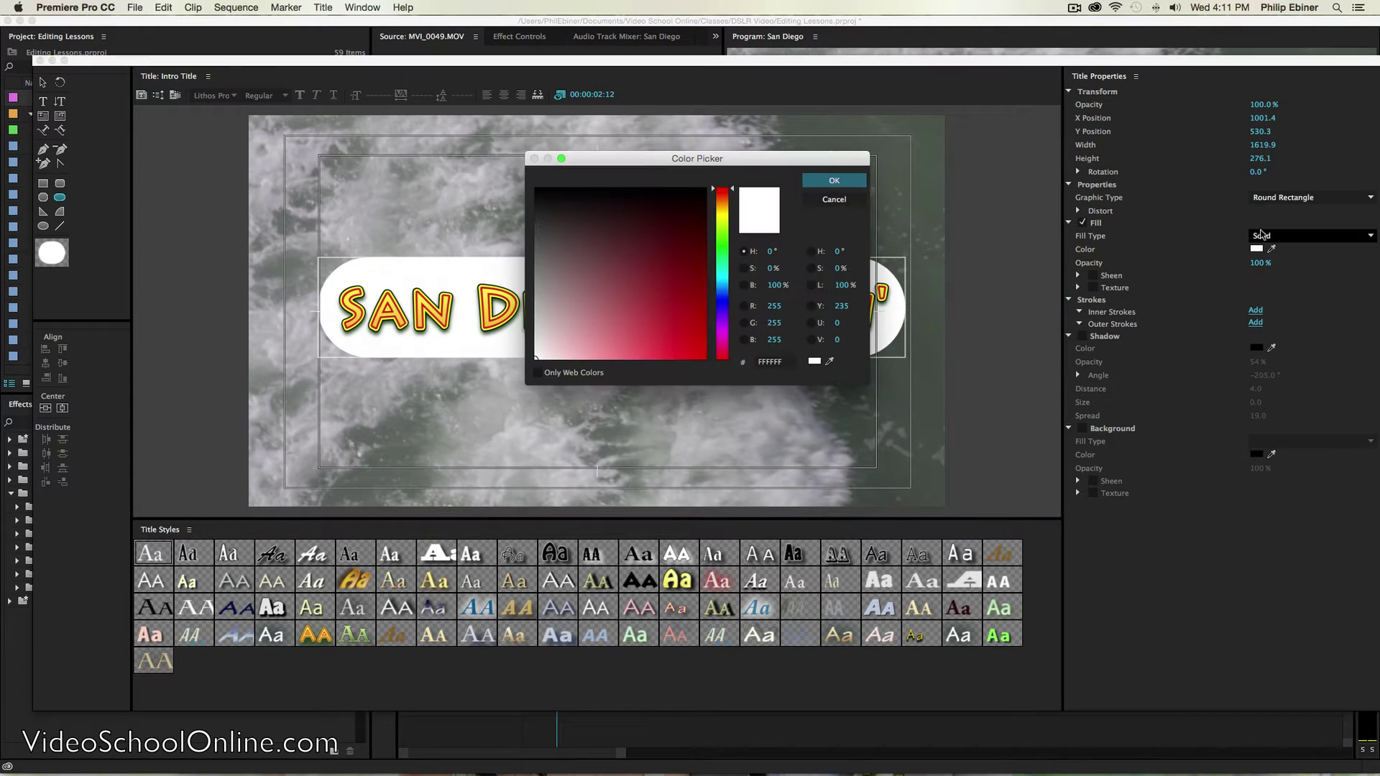
drag(710, 159, 1112, 131)
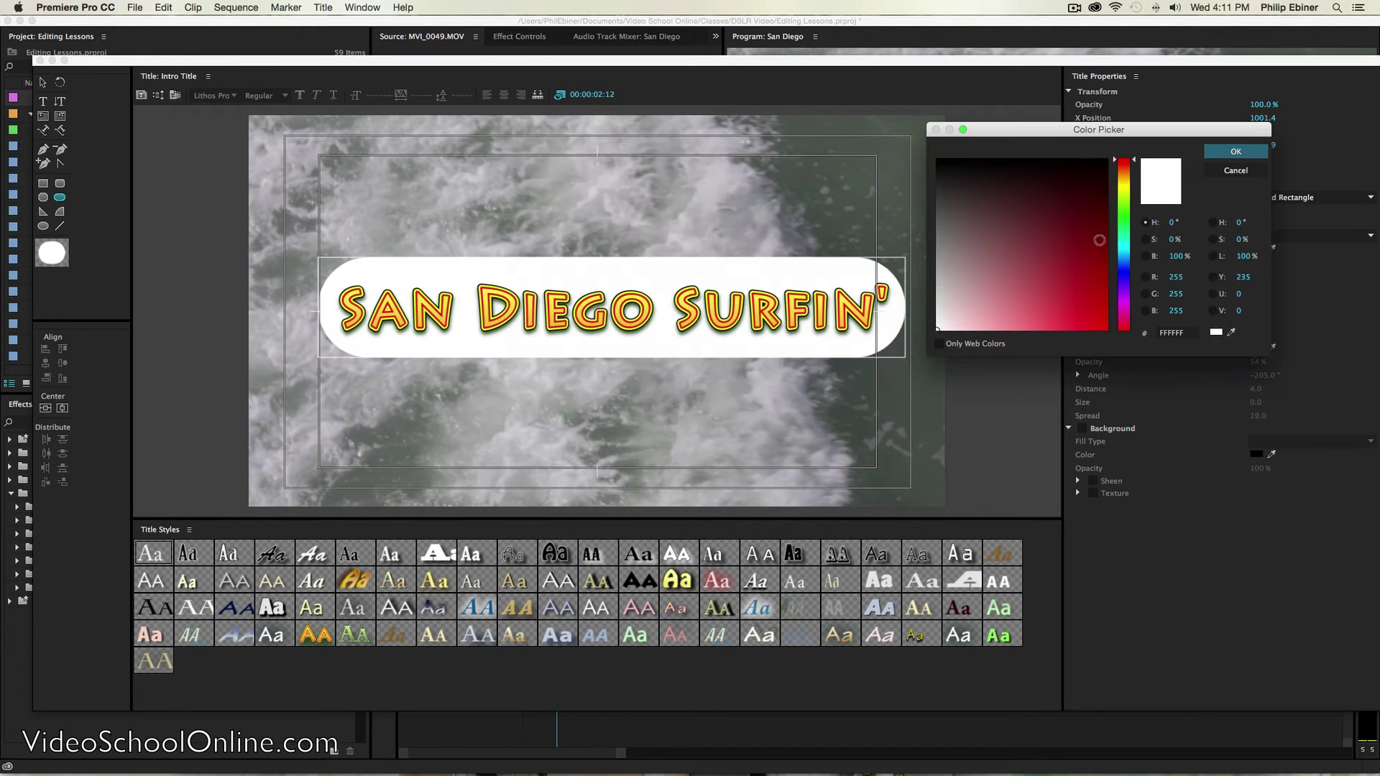
click(1126, 261)
click(1042, 266)
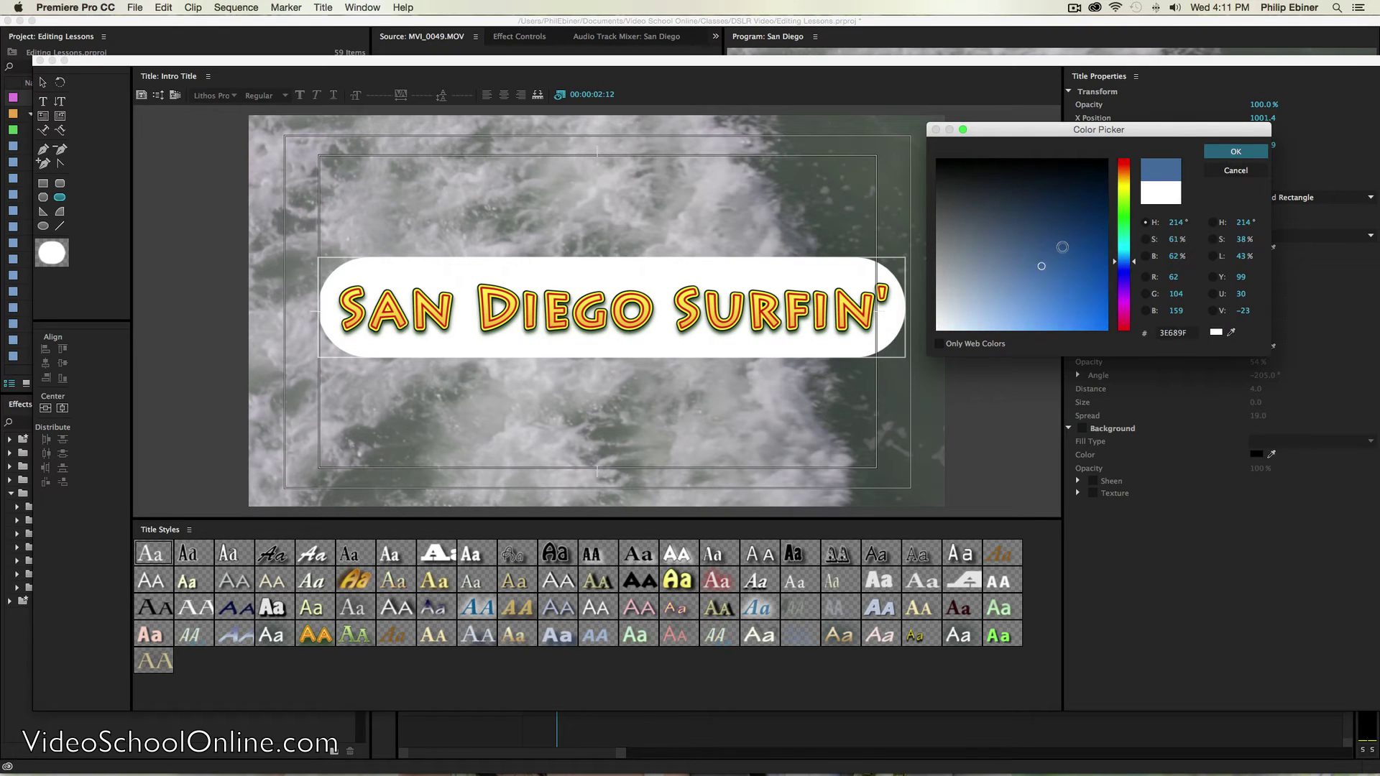
drag(1063, 248, 1071, 297)
click(1235, 152)
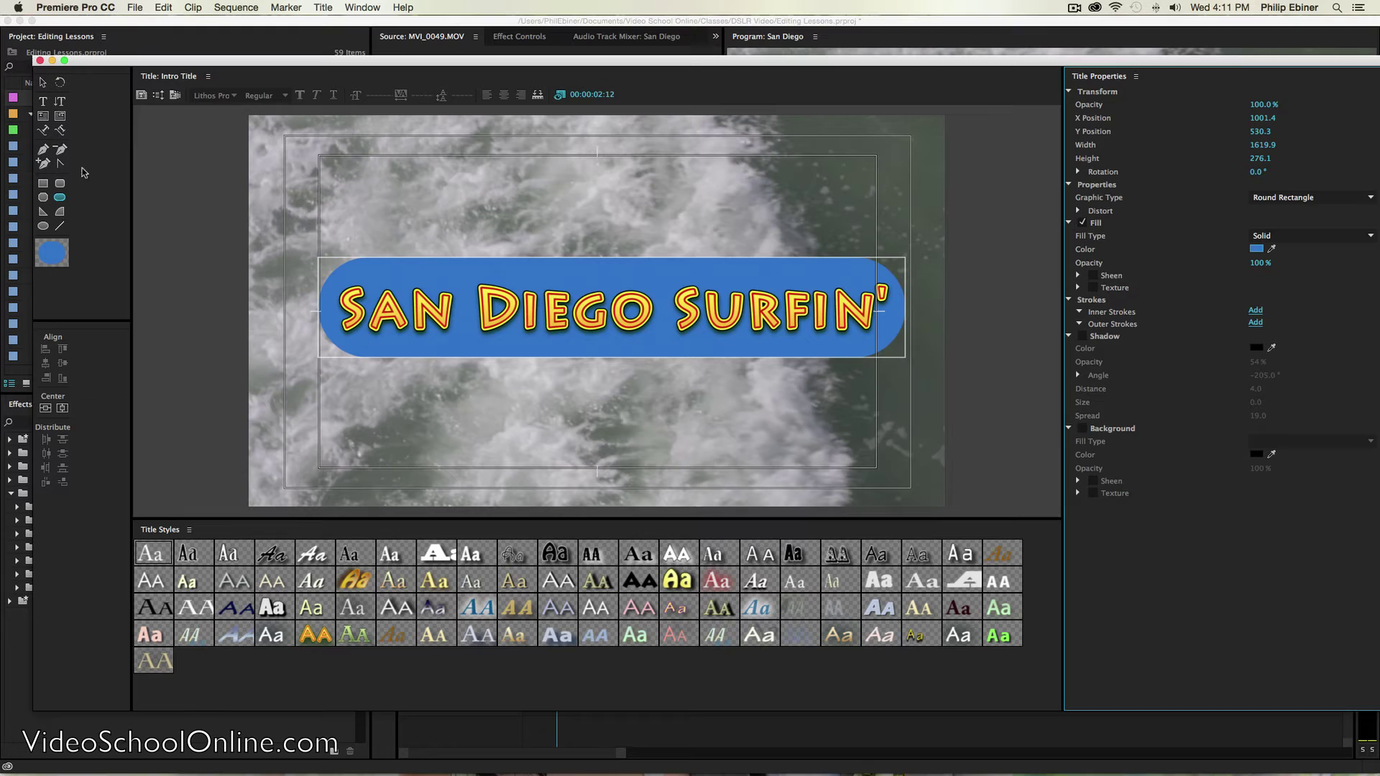
Draw blue wedge tails at the banner's left and right ends.
click(42, 213)
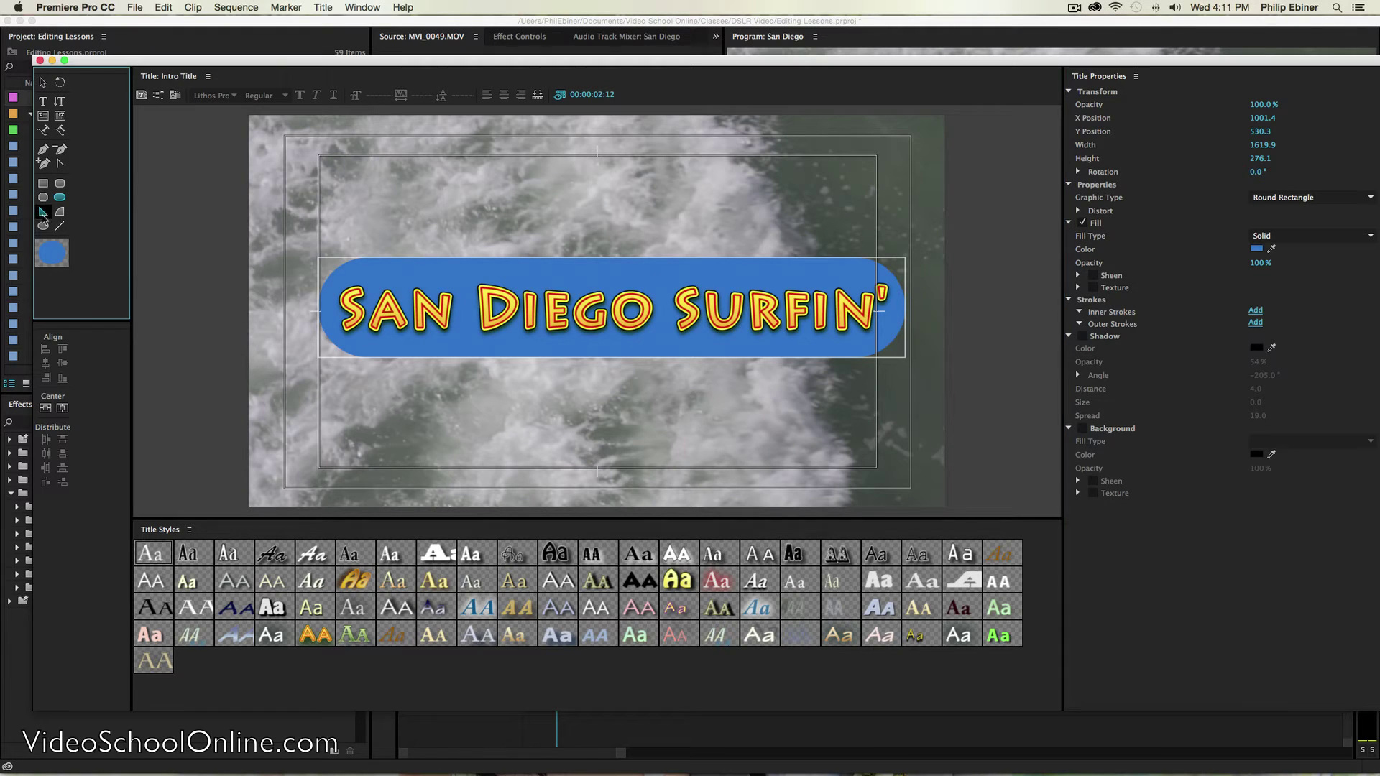
drag(277, 320, 417, 378)
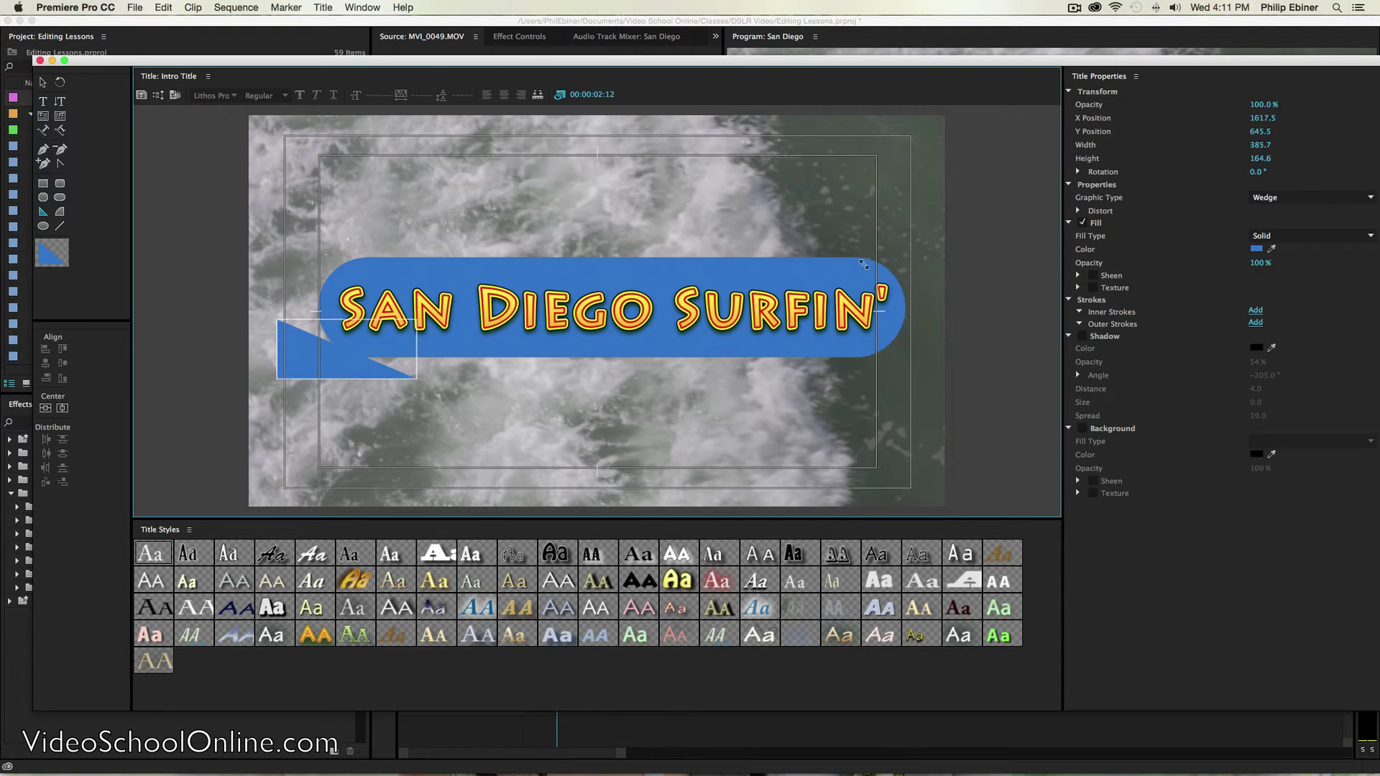
mouse_move(827, 241)
mouse_down()
mouse_move(986, 307)
mouse_move(986, 107)
mouse_move(902, 104)
mouse_up()
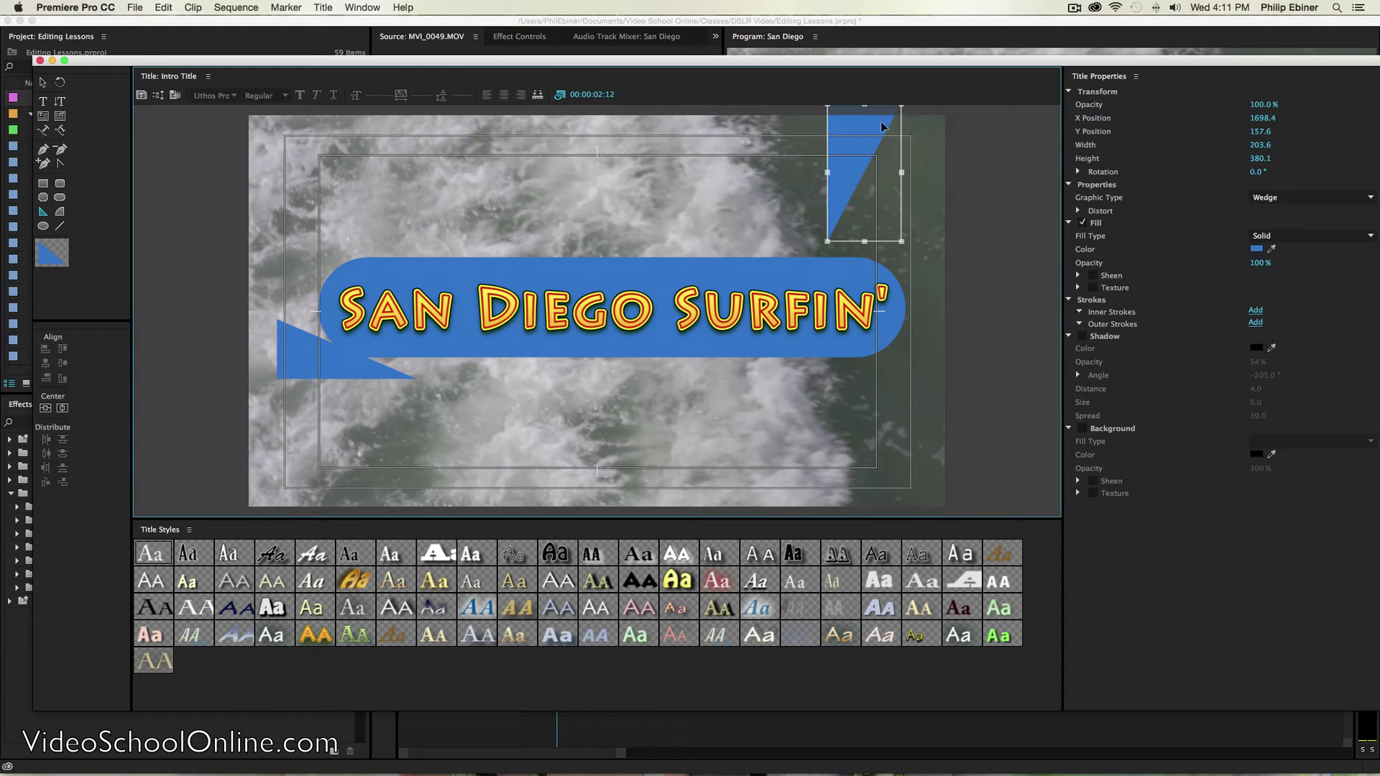
drag(846, 170, 914, 311)
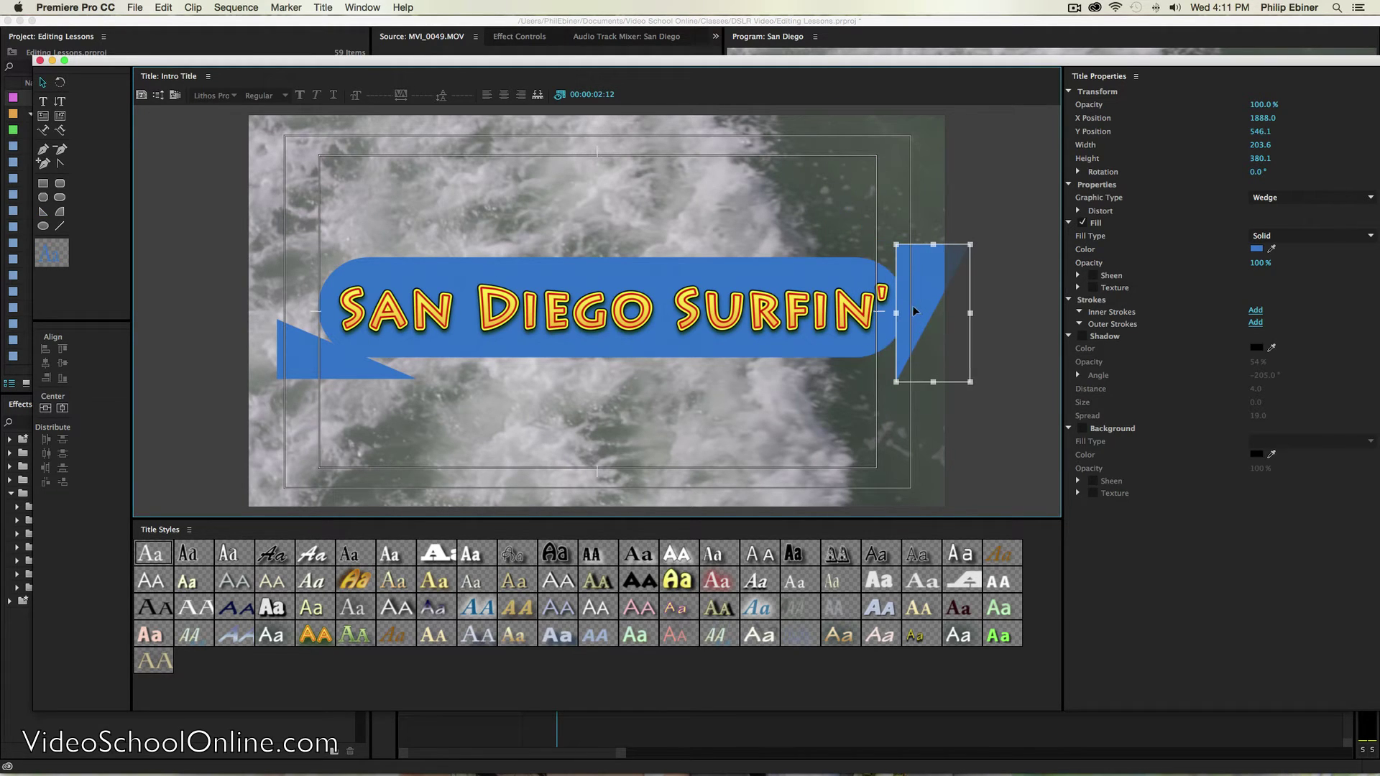
Add a rounded block and a rectangle block along the banner's top edge.
click(60, 196)
mouse_move(286, 243)
mouse_down()
mouse_move(432, 291)
mouse_move(445, 274)
mouse_up()
click(44, 184)
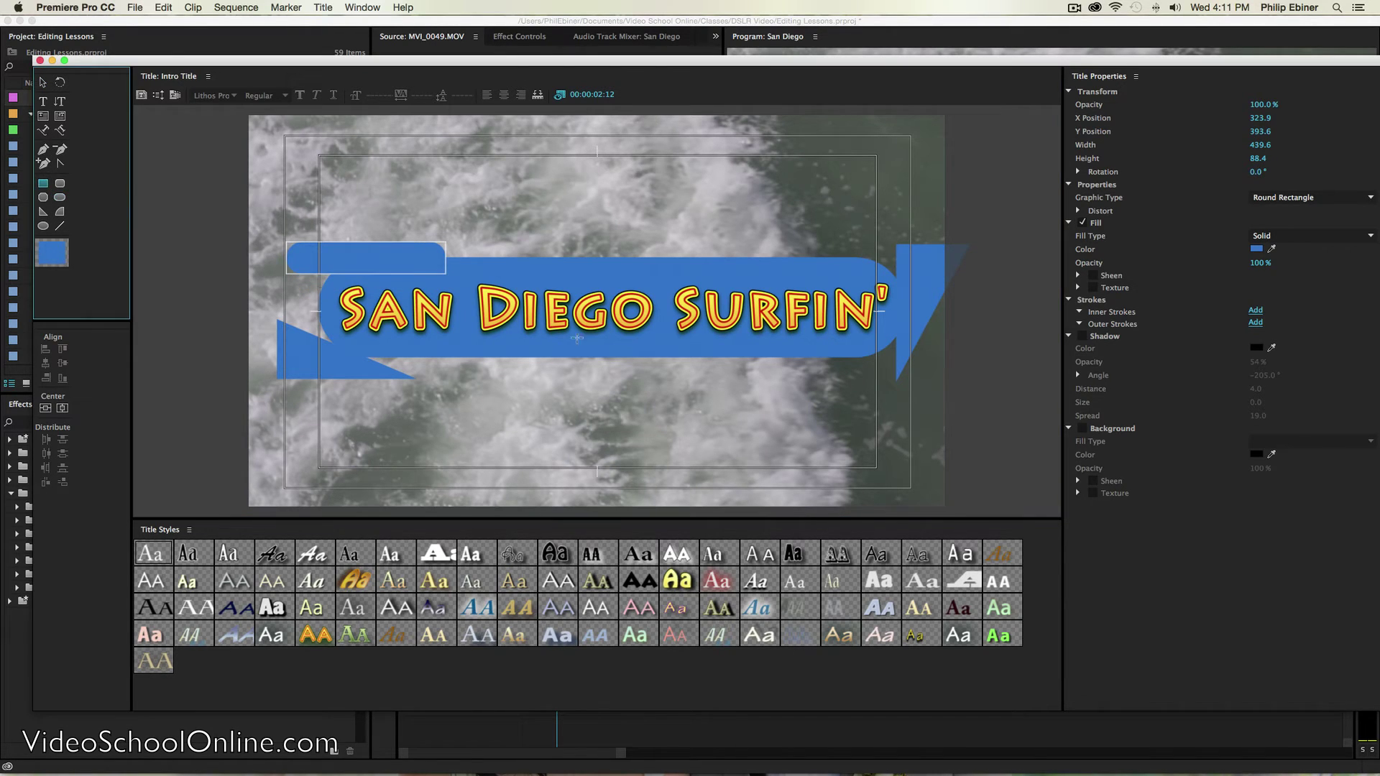
drag(649, 231, 866, 264)
key(v)
click(163, 136)
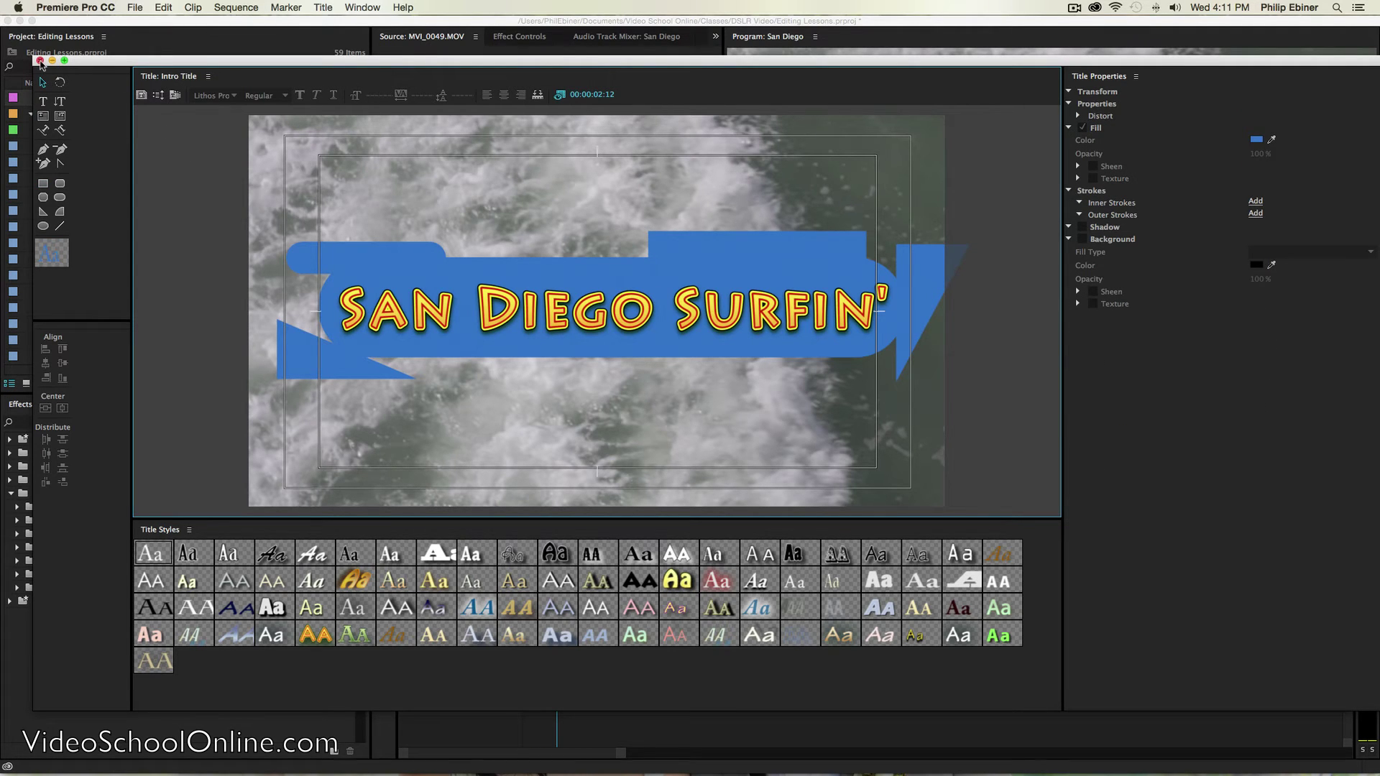
Place Intro Title on V2 at the sequence start above MVI_0049.MOV, zooming the timeline in.
click(39, 60)
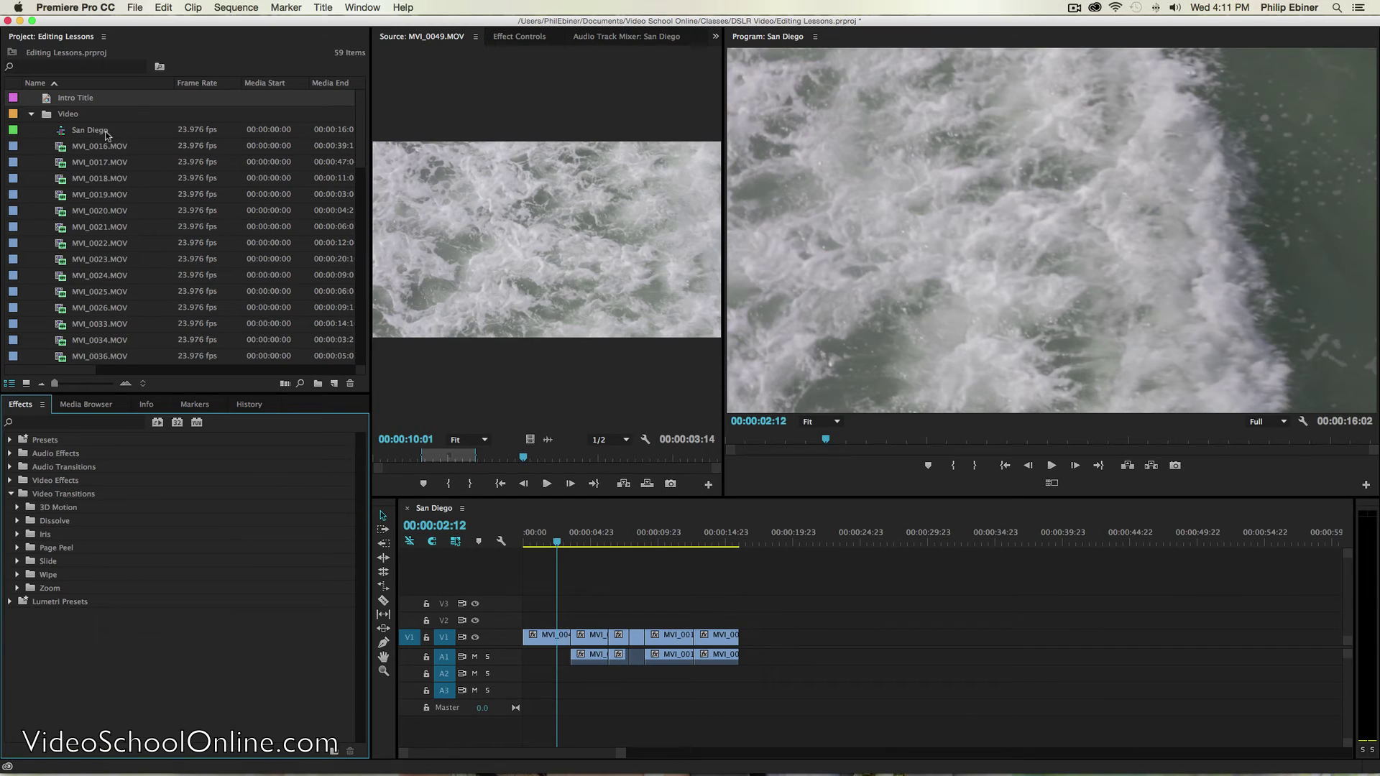
click(50, 104)
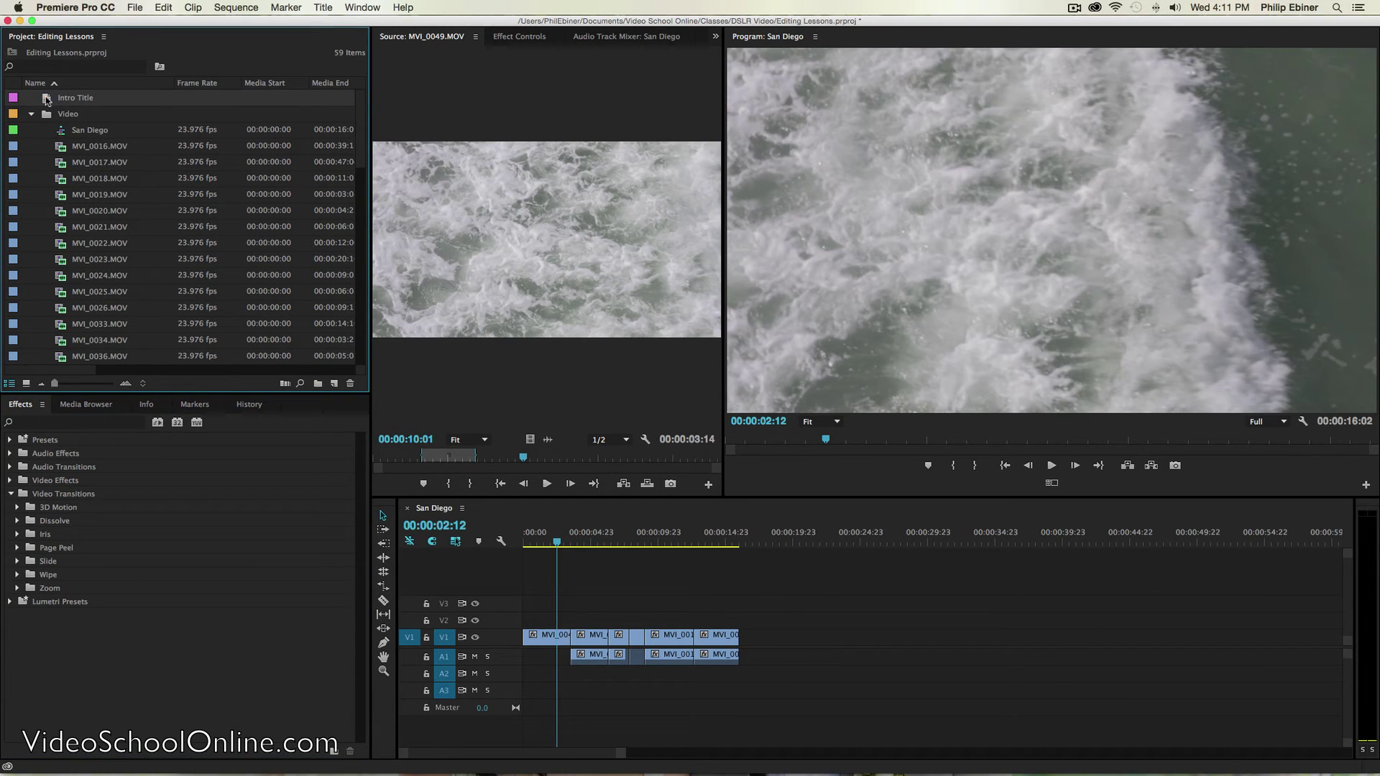
drag(46, 100, 523, 622)
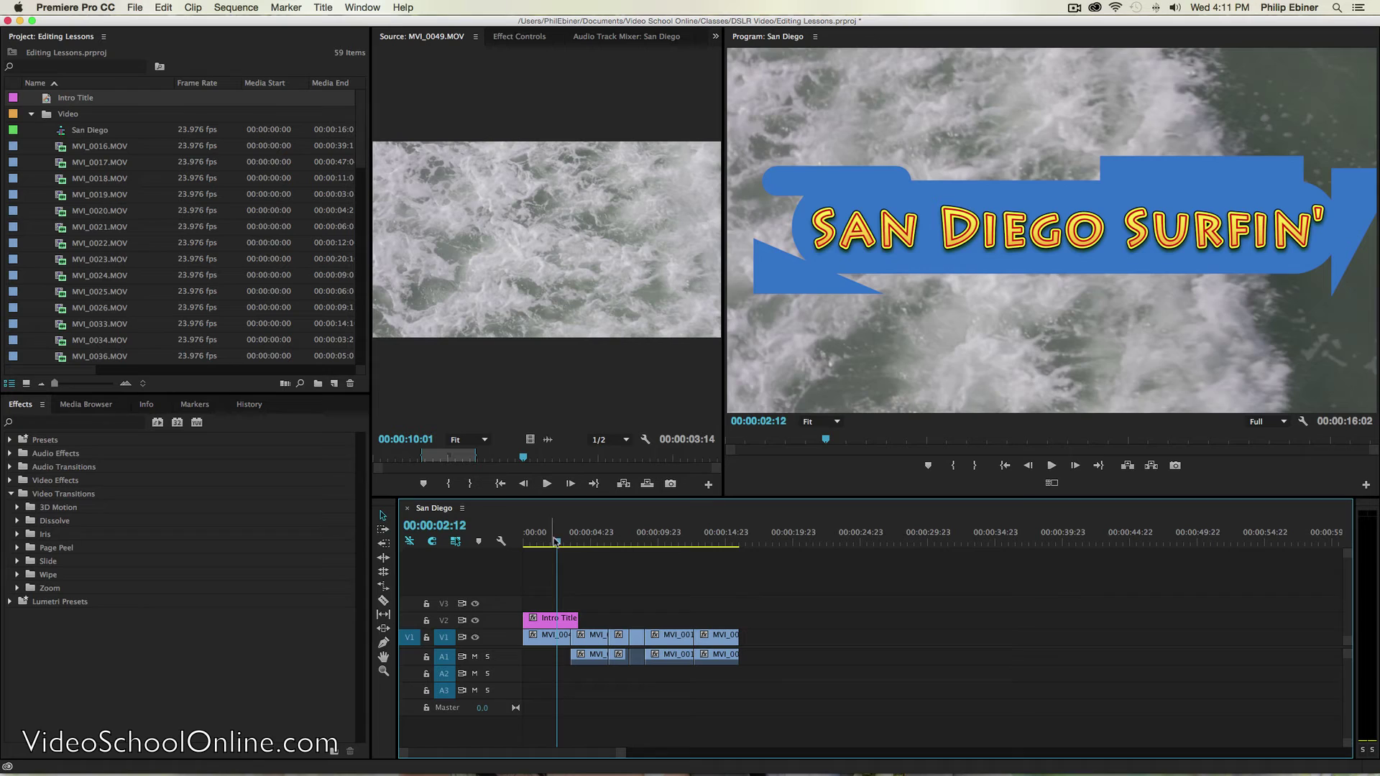
drag(556, 540, 554, 547)
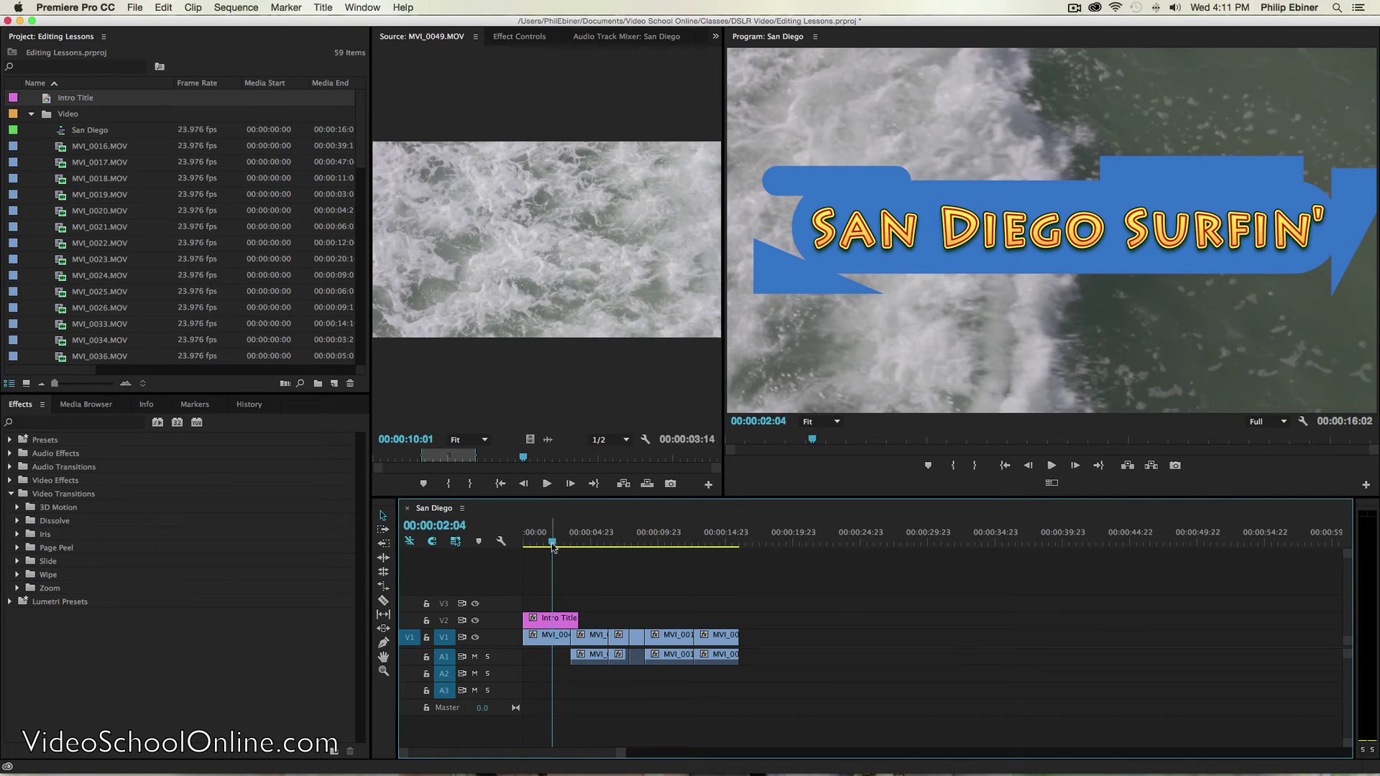
key(=)
key(=)
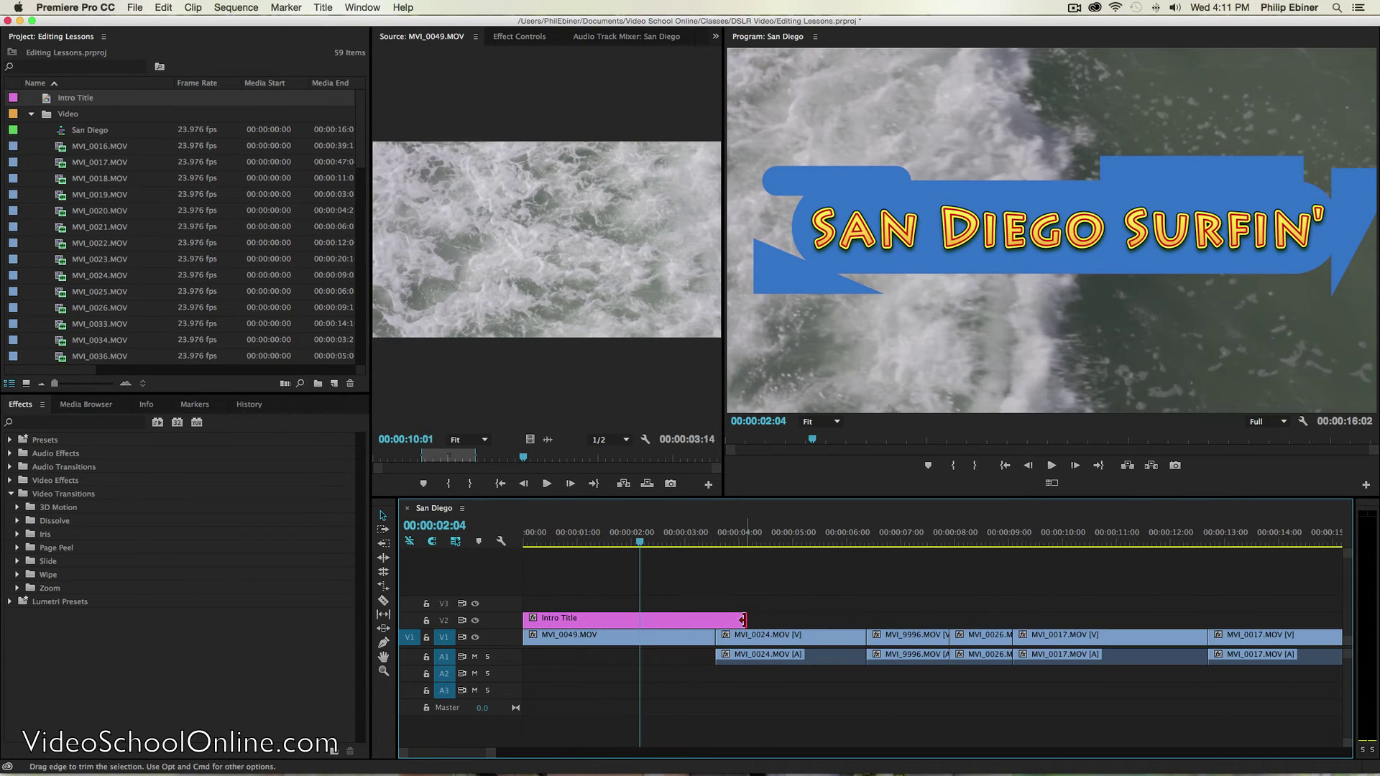
Trim the title's end to match MVI_0049 and add a Wipe transition at its start.
mouse_move(742, 620)
mouse_down()
mouse_move(832, 620)
mouse_move(715, 619)
mouse_up()
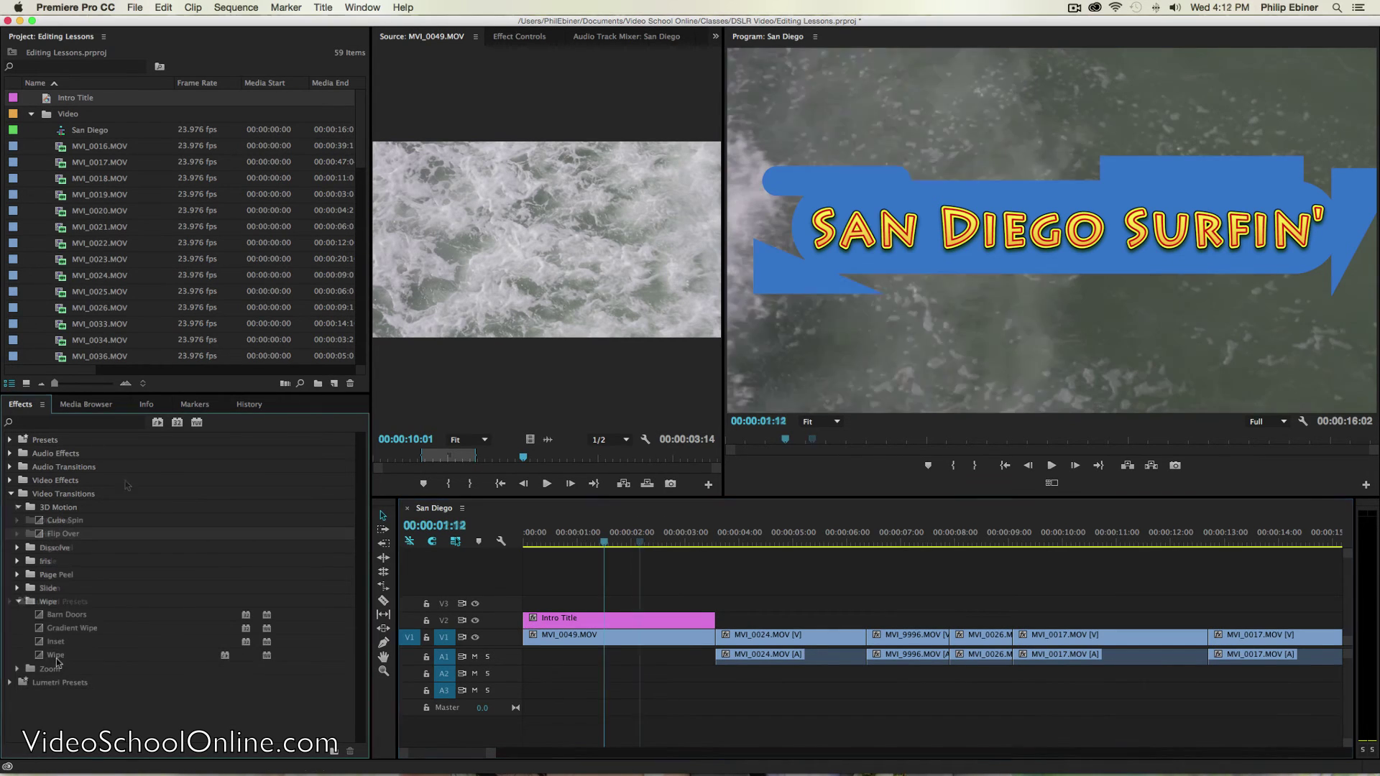
drag(56, 655, 532, 619)
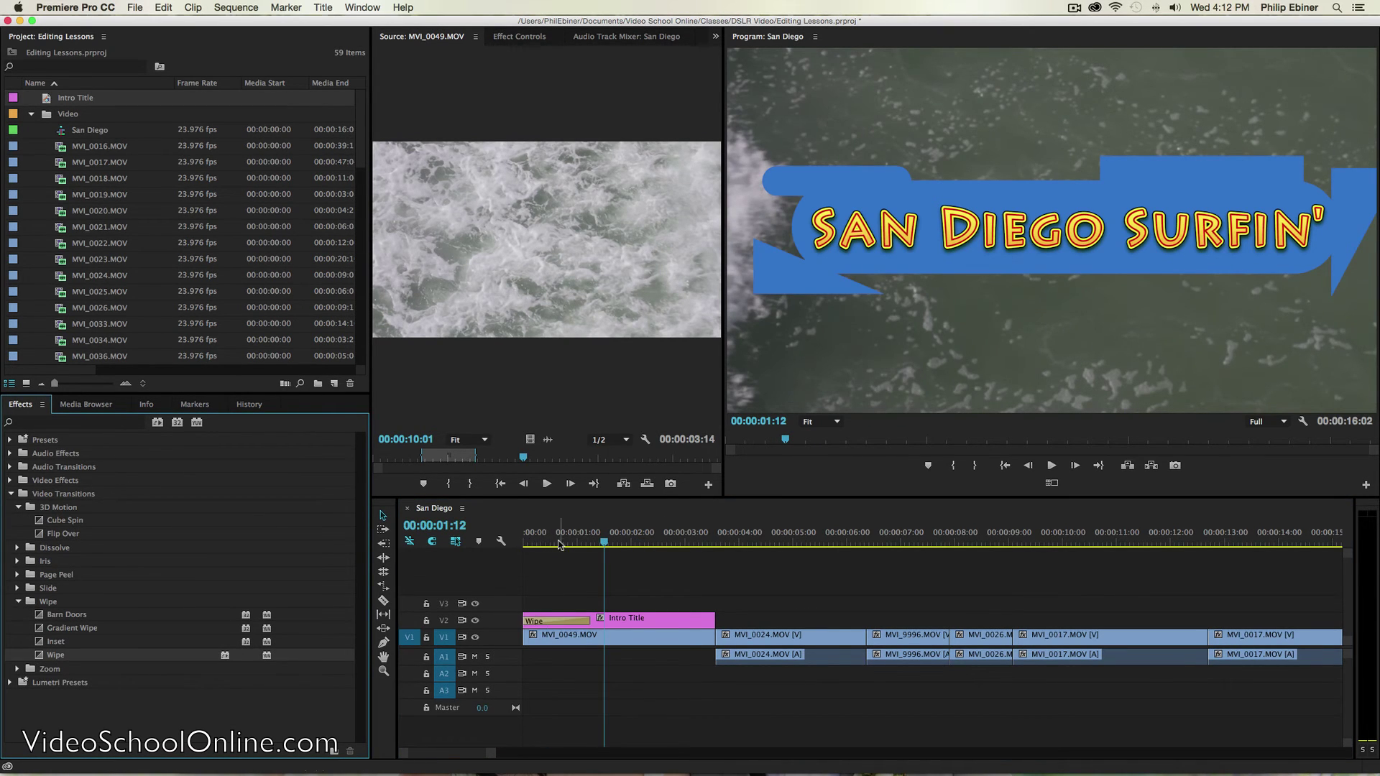
drag(559, 544, 522, 544)
key(space)
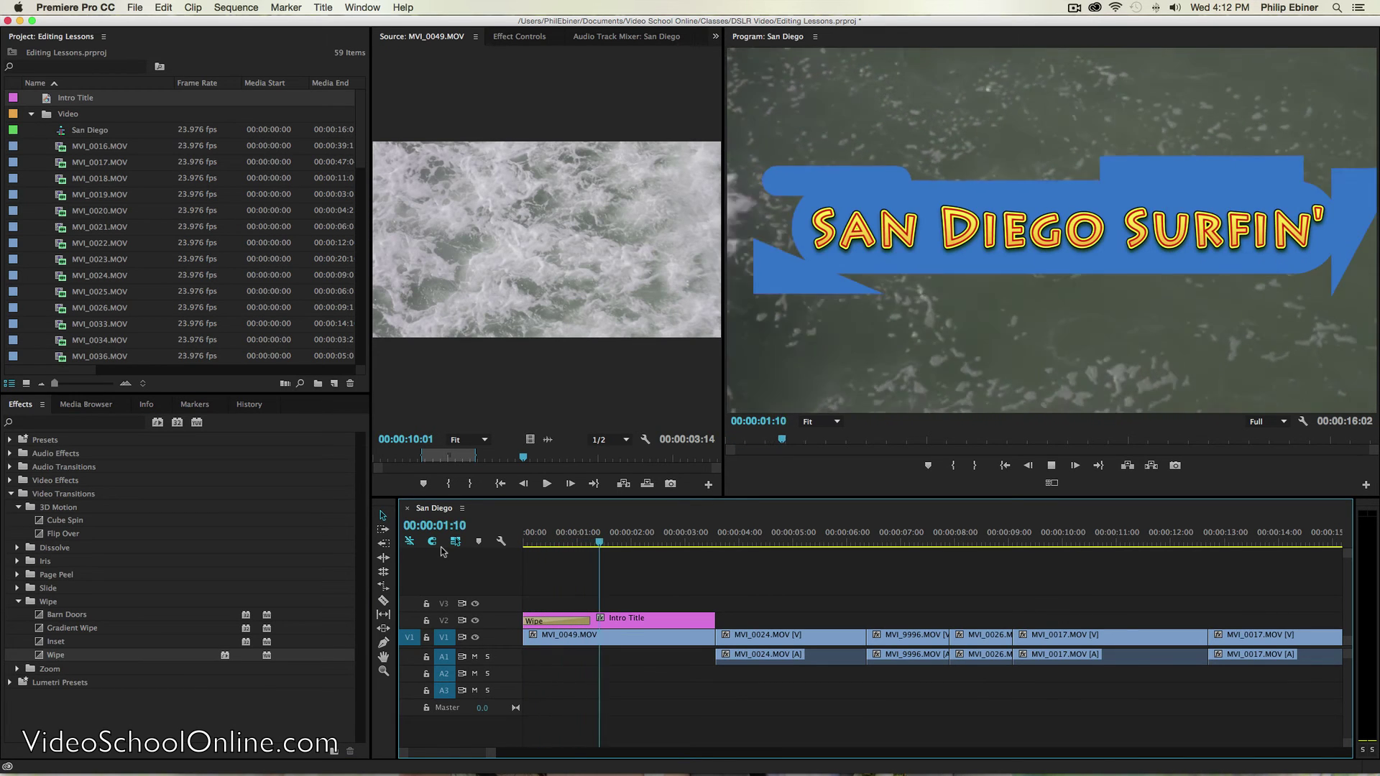
key(space)
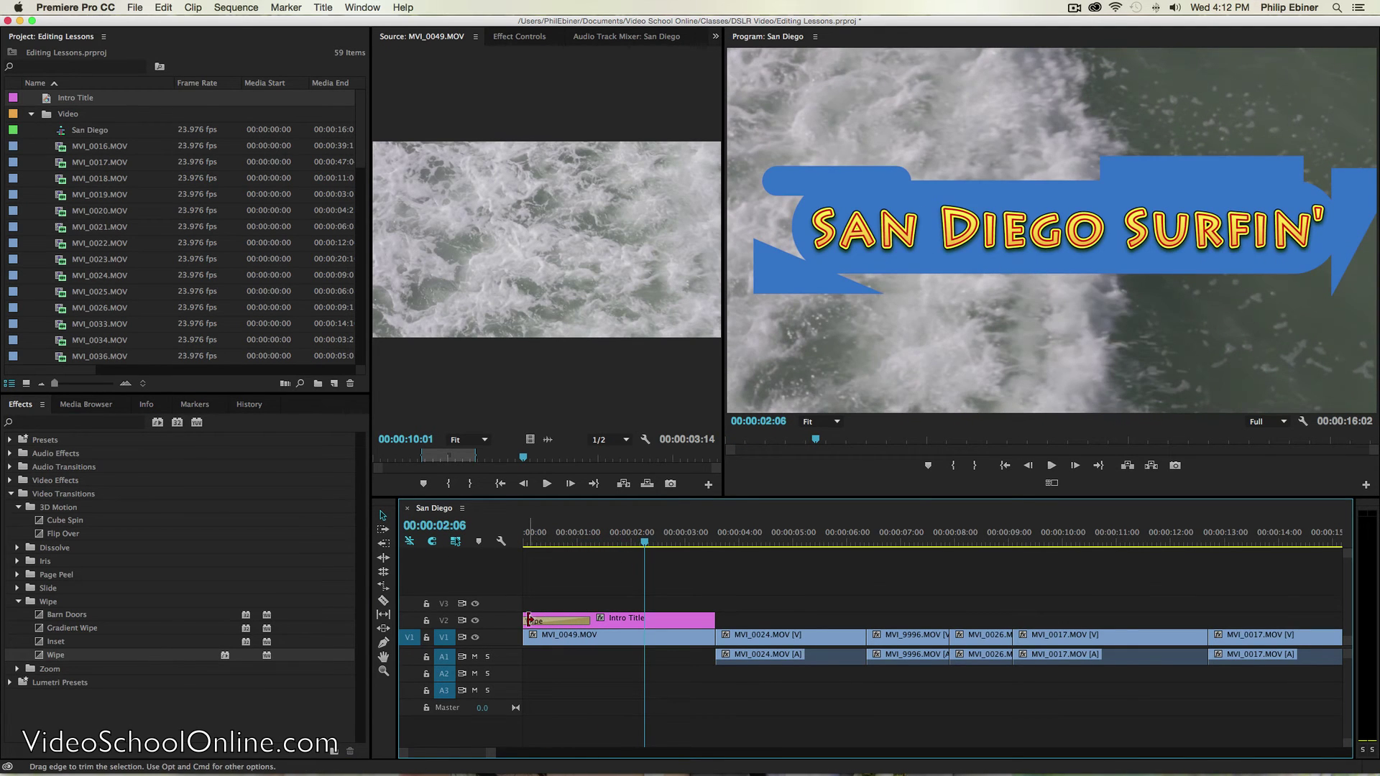
Trim the title's start later and play back the wipe-in from the sequence start.
drag(529, 619, 558, 619)
drag(534, 543, 617, 541)
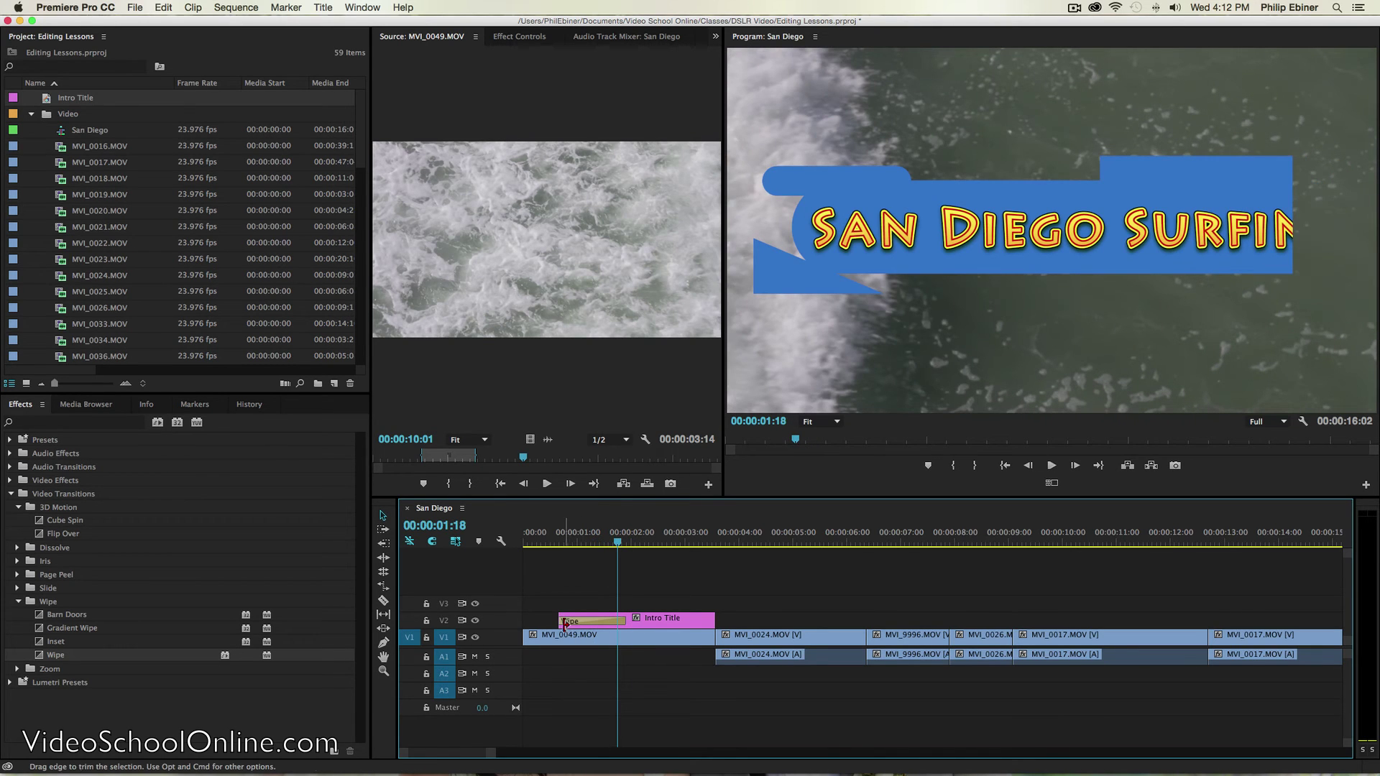
drag(564, 623, 672, 613)
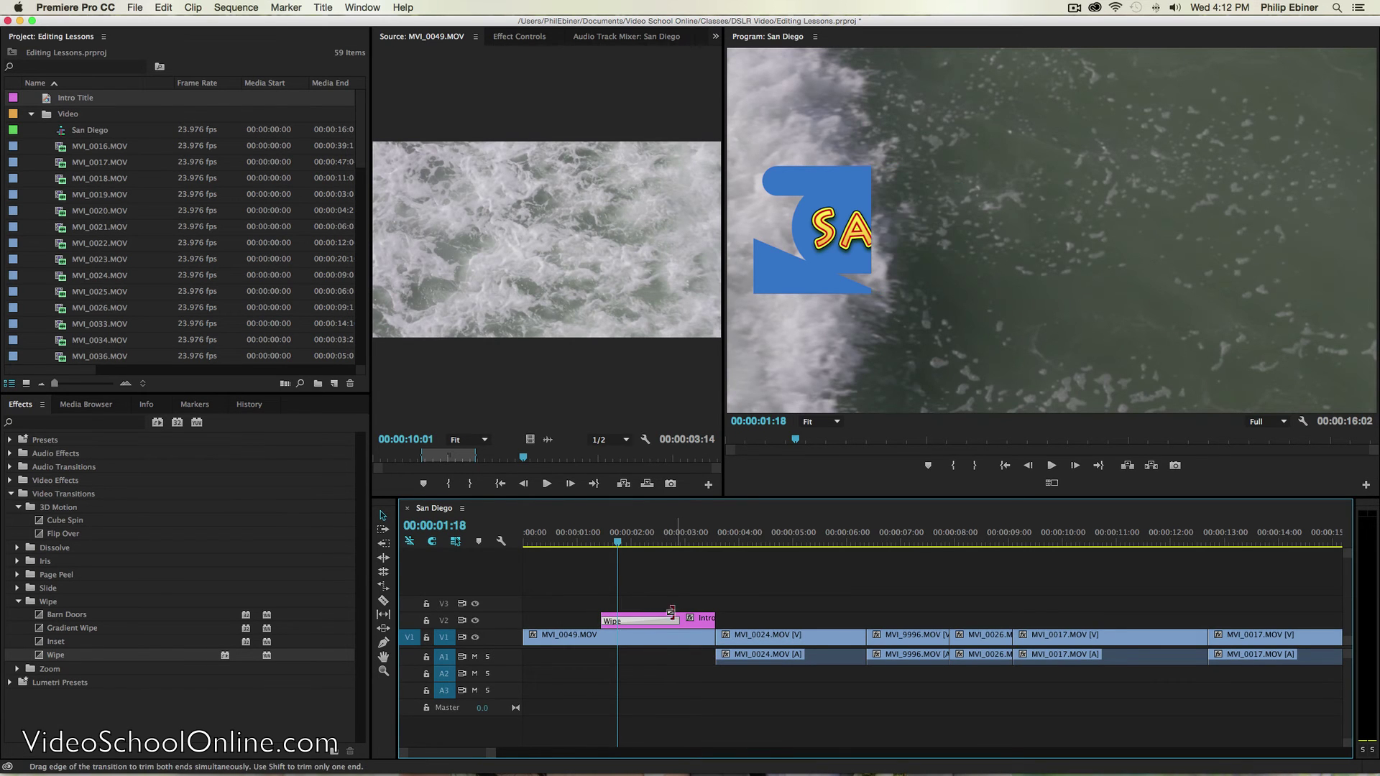
key(space)
key(Home)
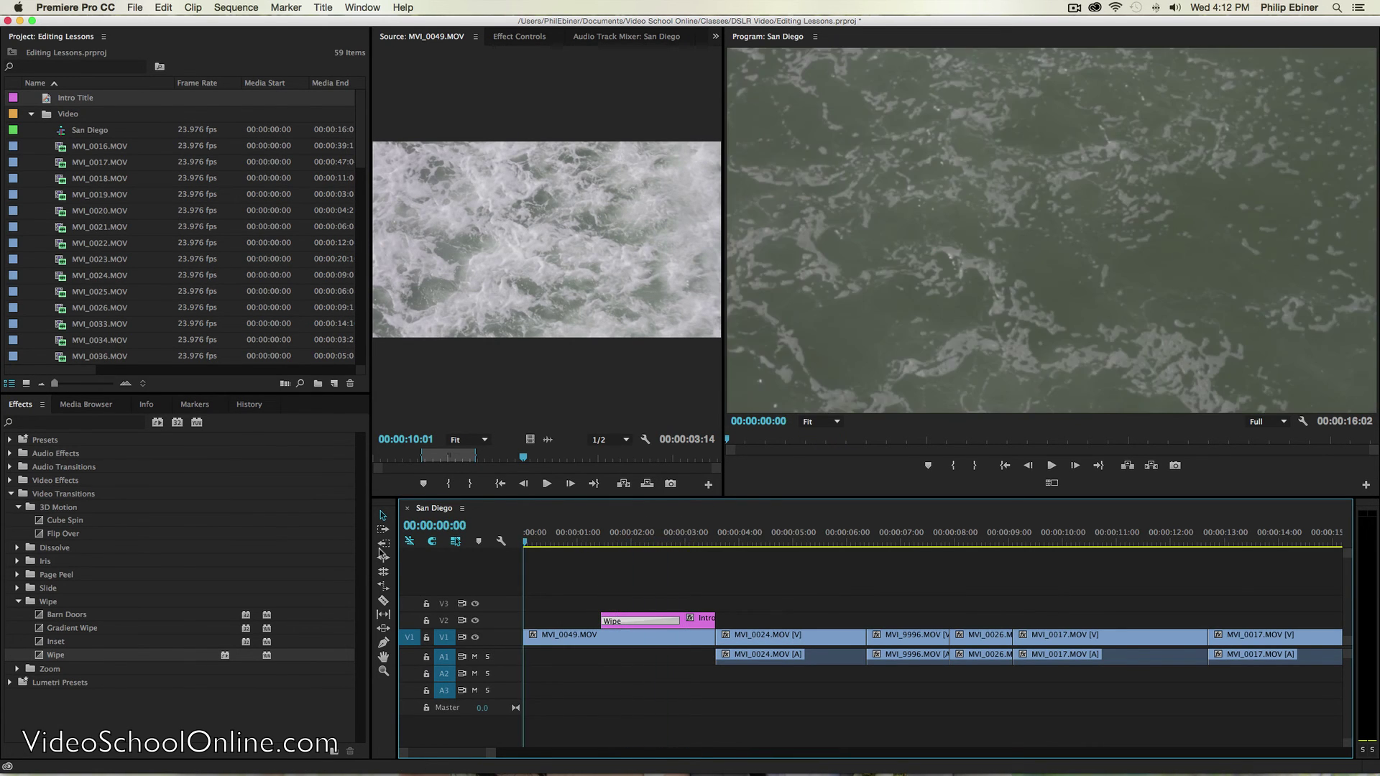
key(space)
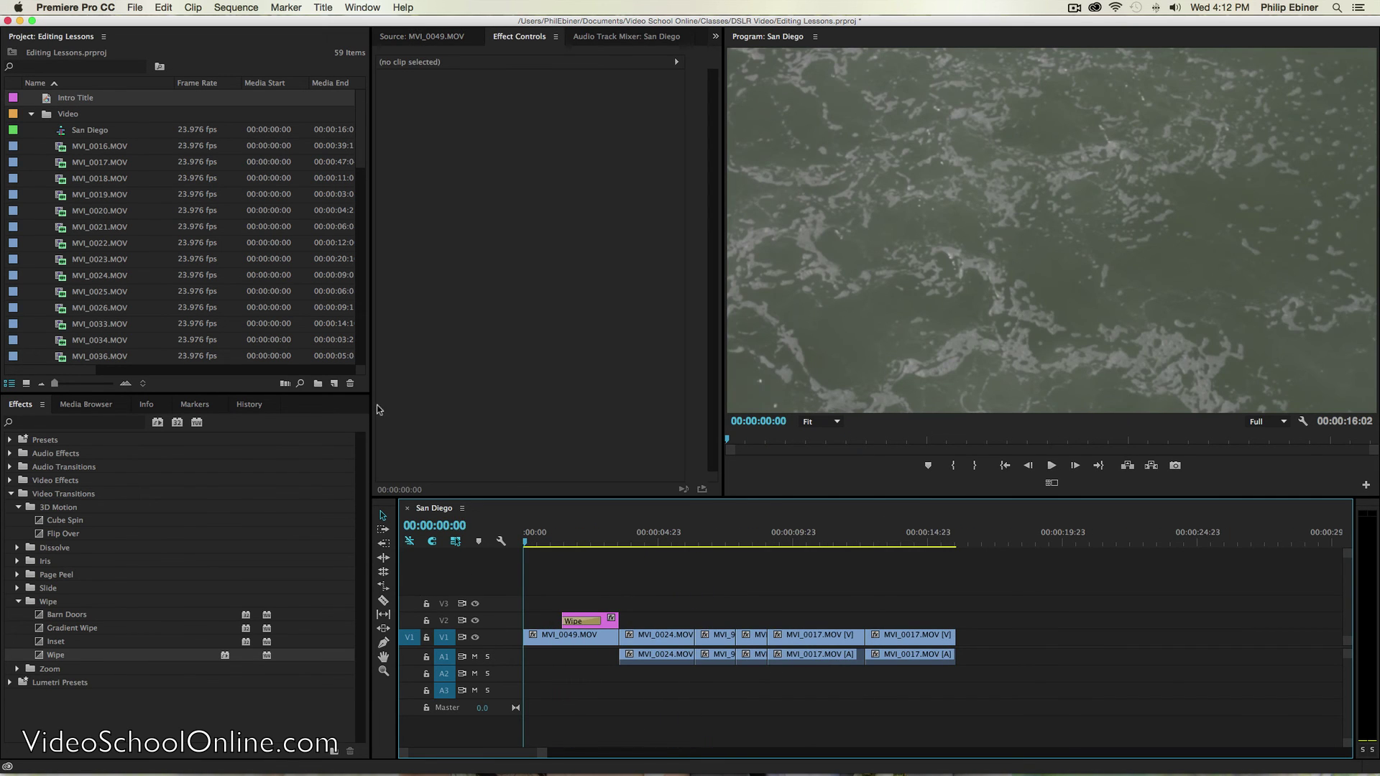
Create a blank second title, Title 02, then close the Title Designer.
click(333, 384)
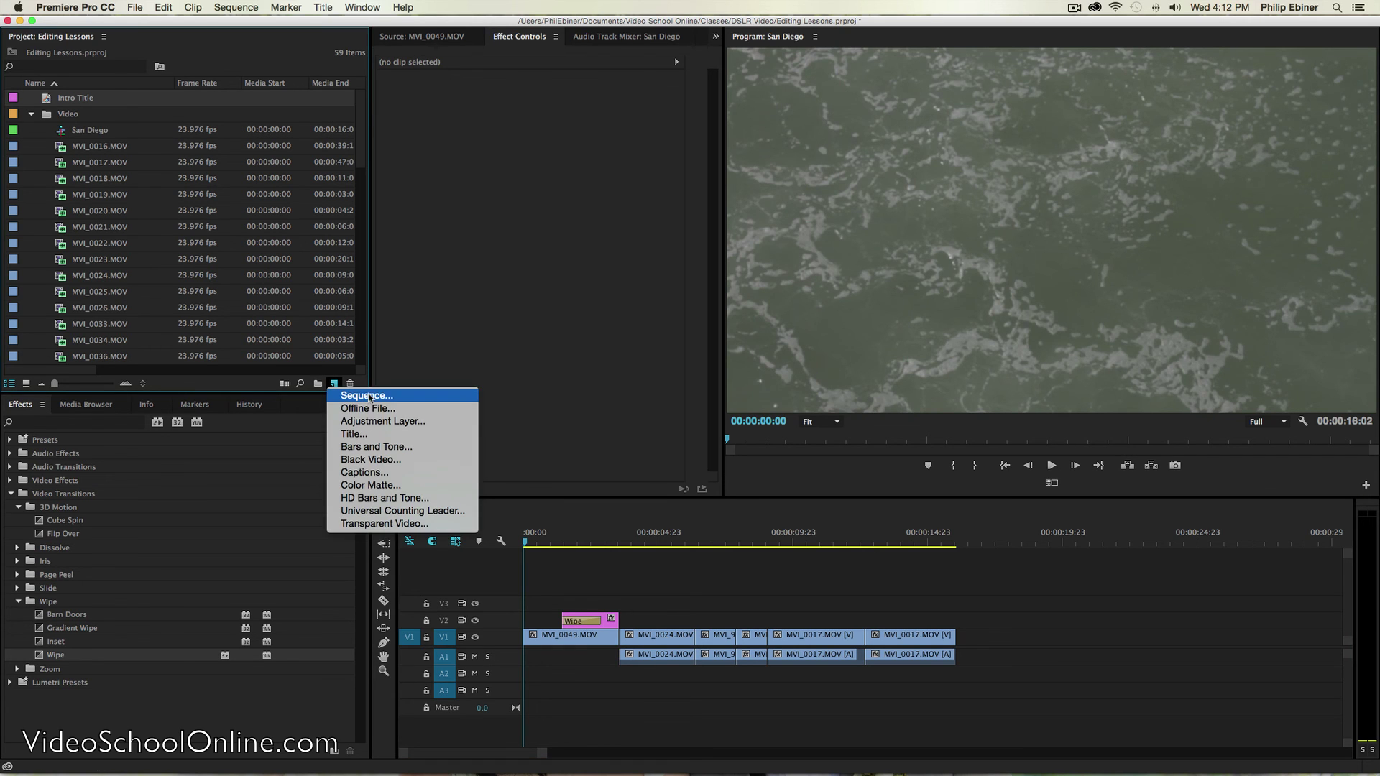
click(366, 435)
click(761, 460)
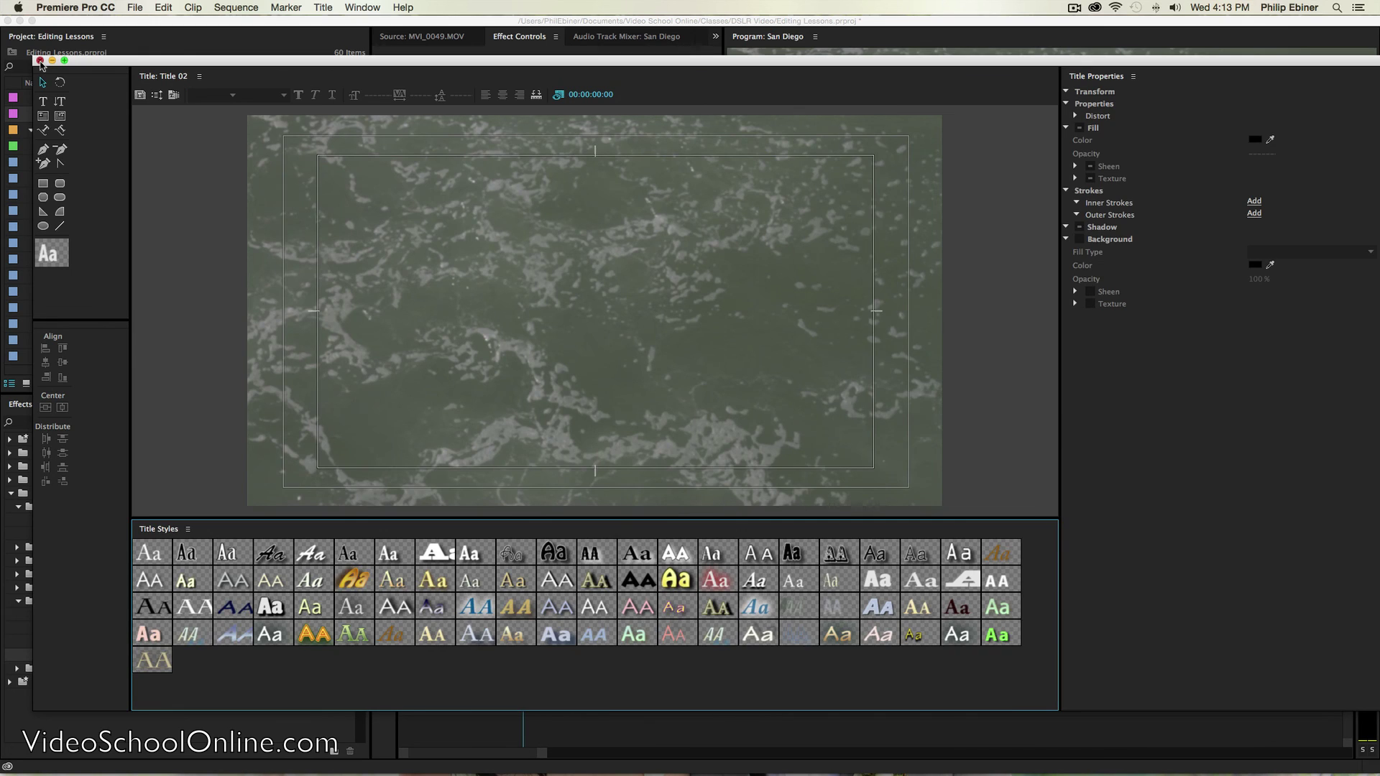
click(39, 61)
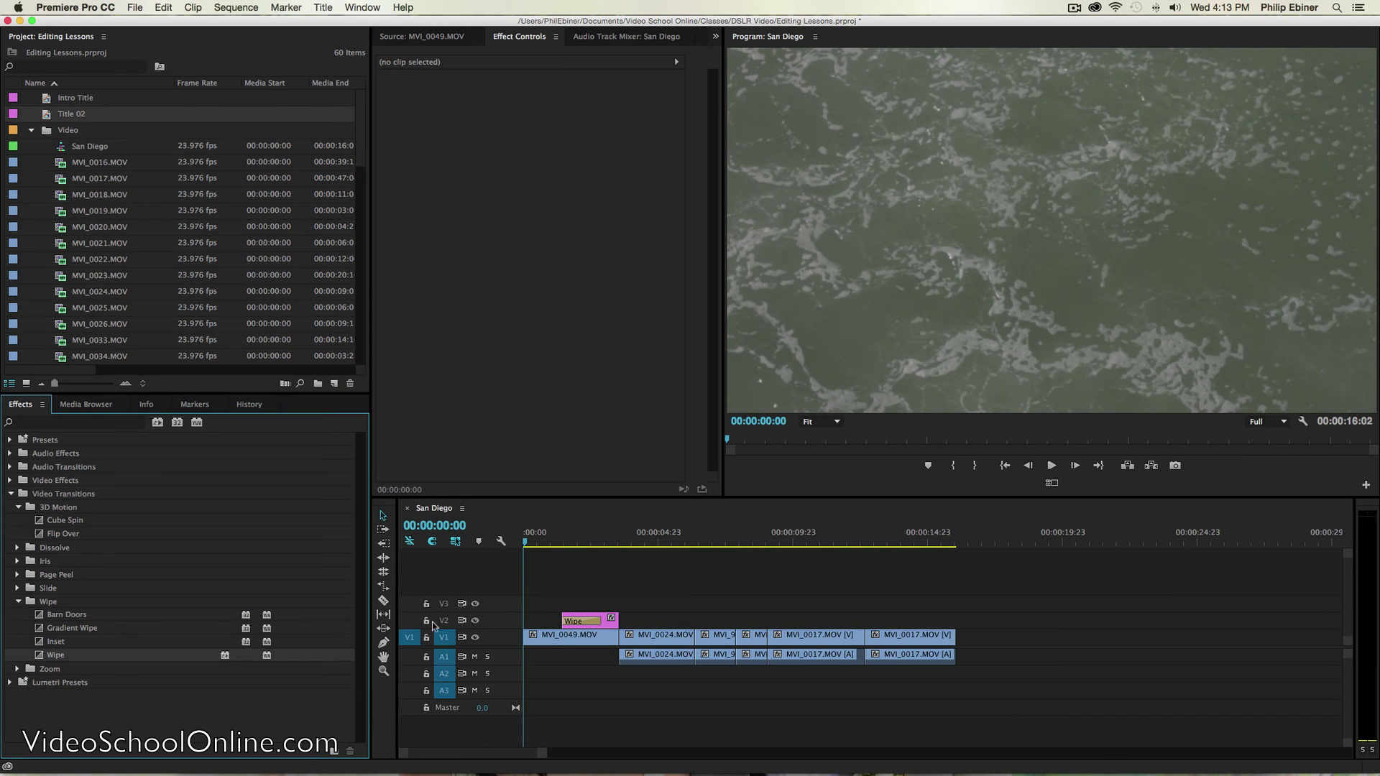